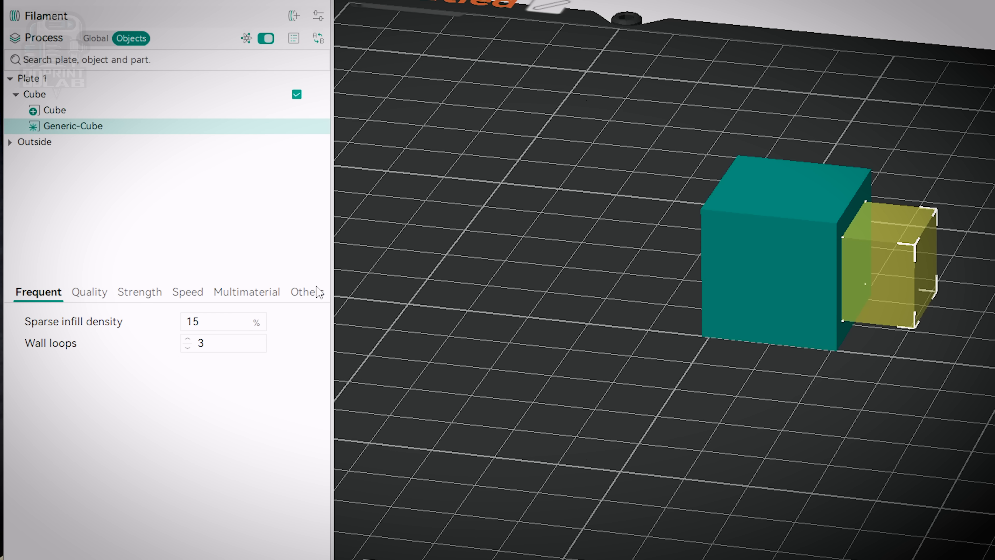
Set Fuzzy skin to Contour for the Generic-Cube modifier.
left_click(319, 296)
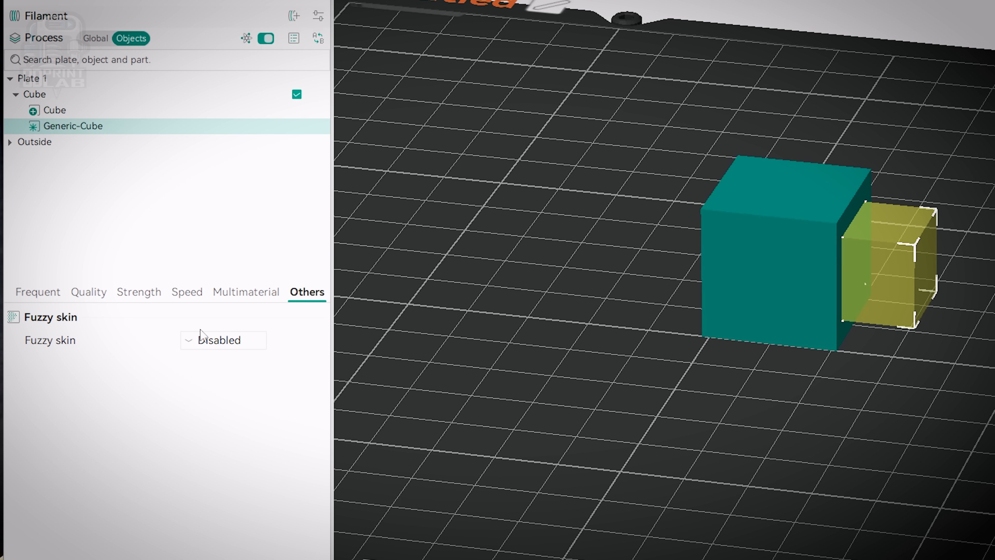
left_click(201, 344)
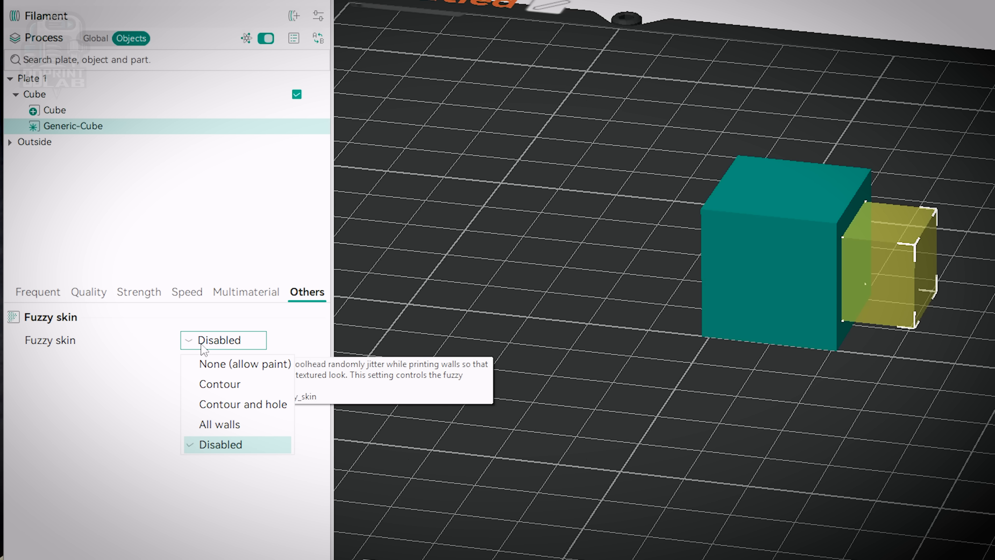
left_click(211, 385)
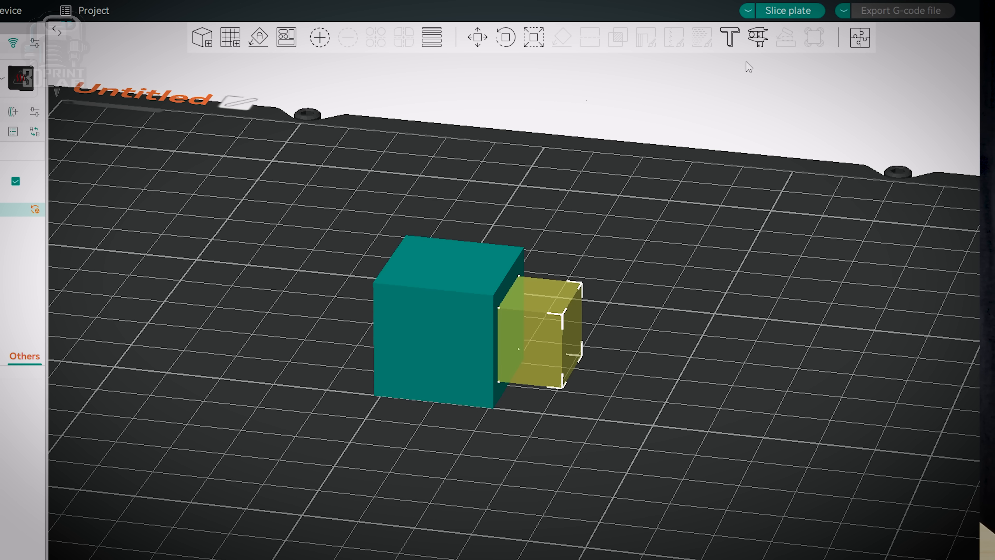
Slice the plate and inspect the fuzzy patch on the side of the cube in the preview.
left_click(787, 11)
left_click_drag(571, 452, 488, 347)
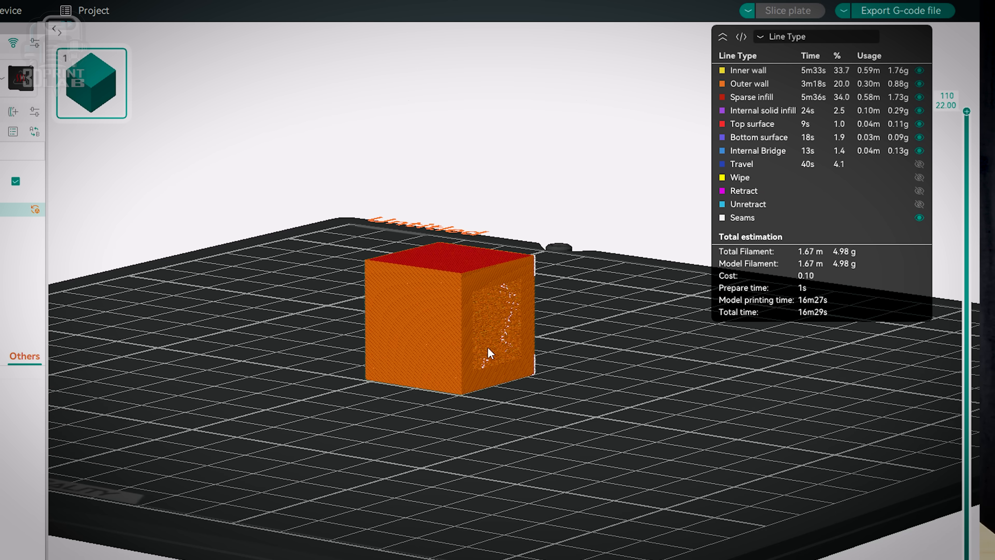
scroll(487, 347, "up", 5)
left_click_drag(687, 454, 668, 466)
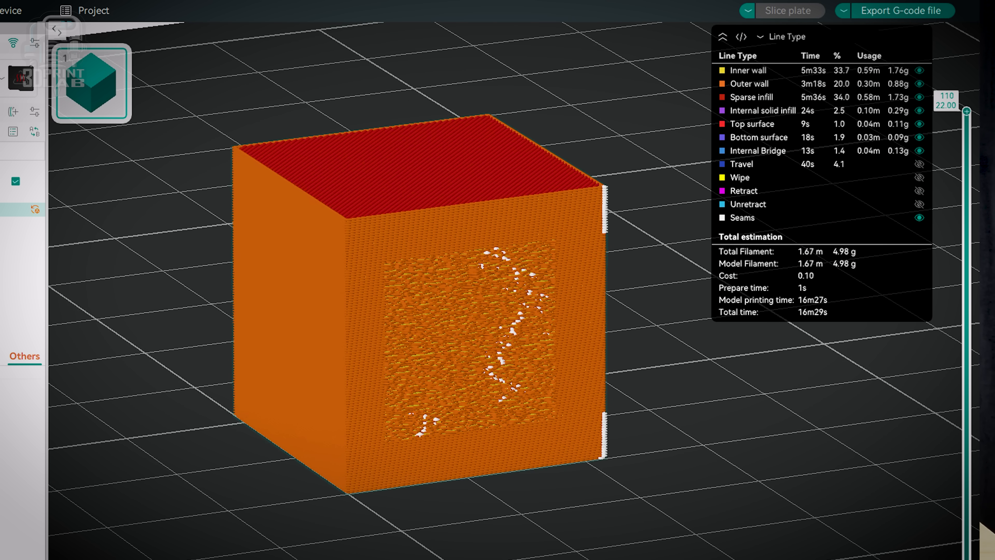
Compare the fuzzy patch in the sliced preview with the modifier cube's position in the model view.
key("Tab")
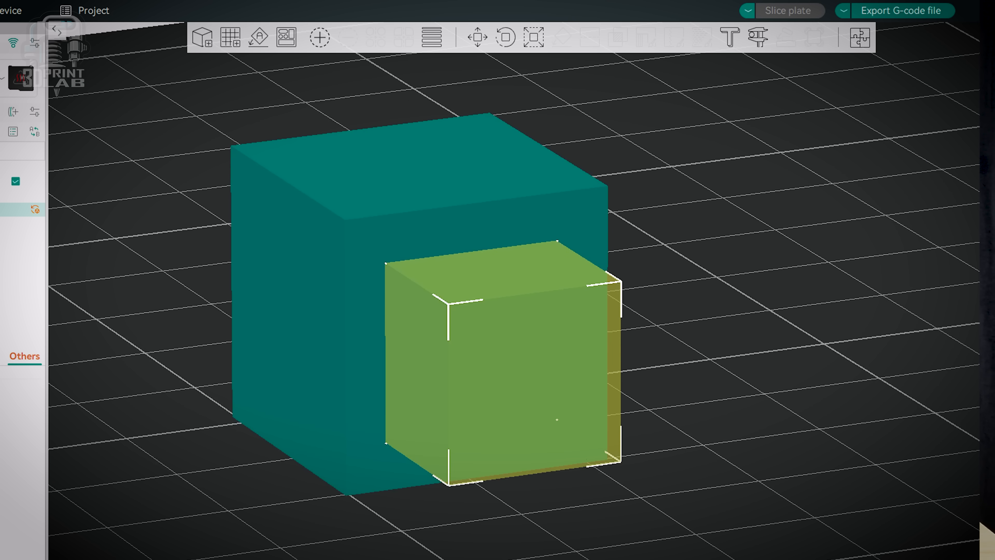
key("Tab")
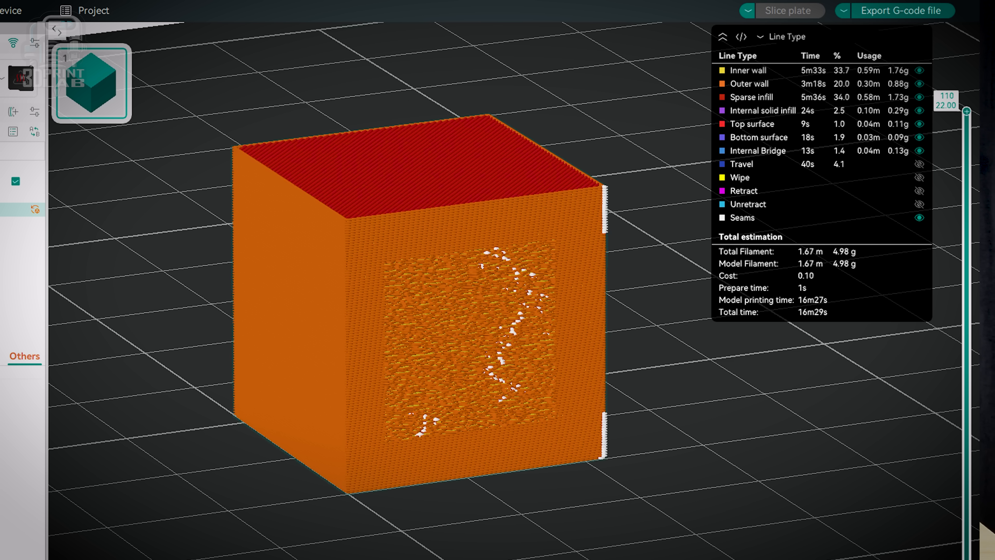
left_click_drag(184, 422, 203, 426)
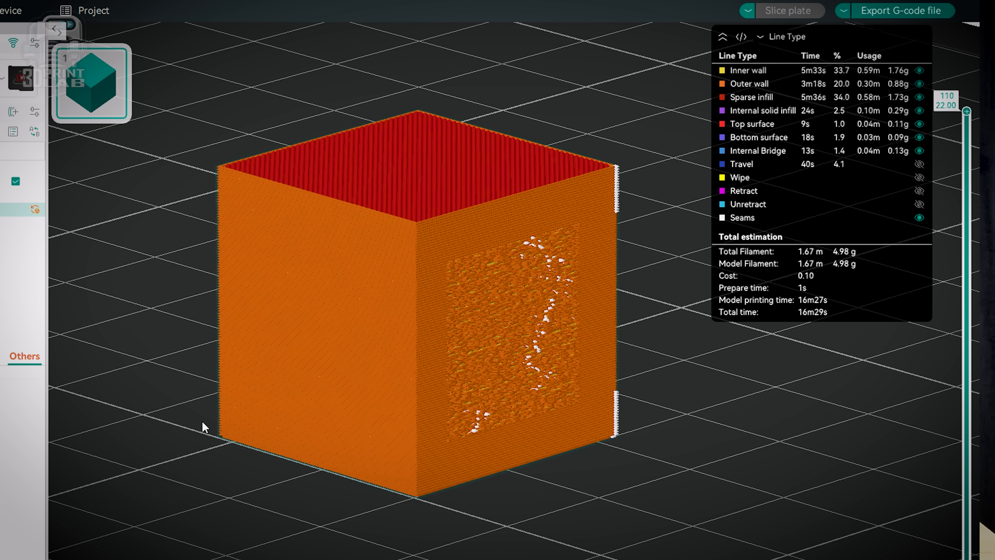
key("Tab")
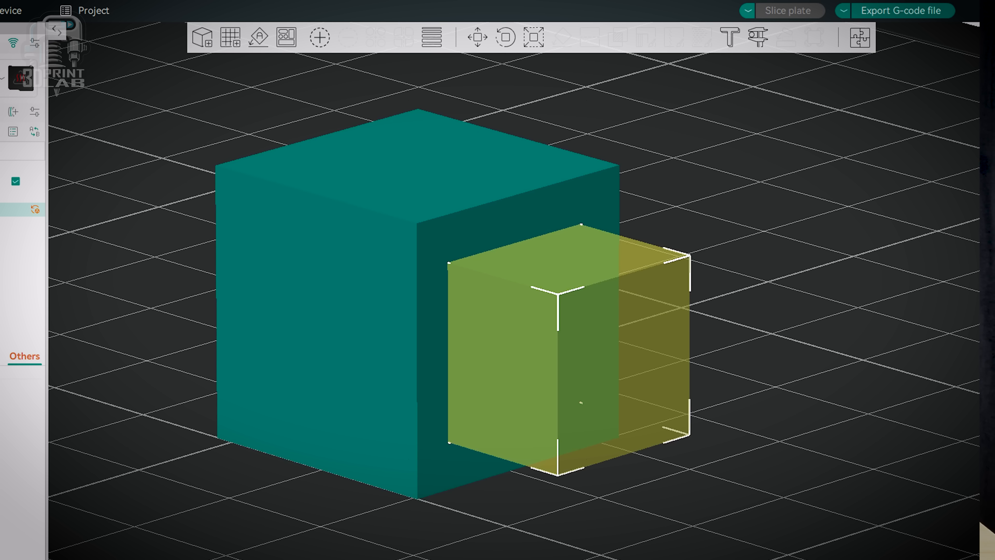
key("Tab")
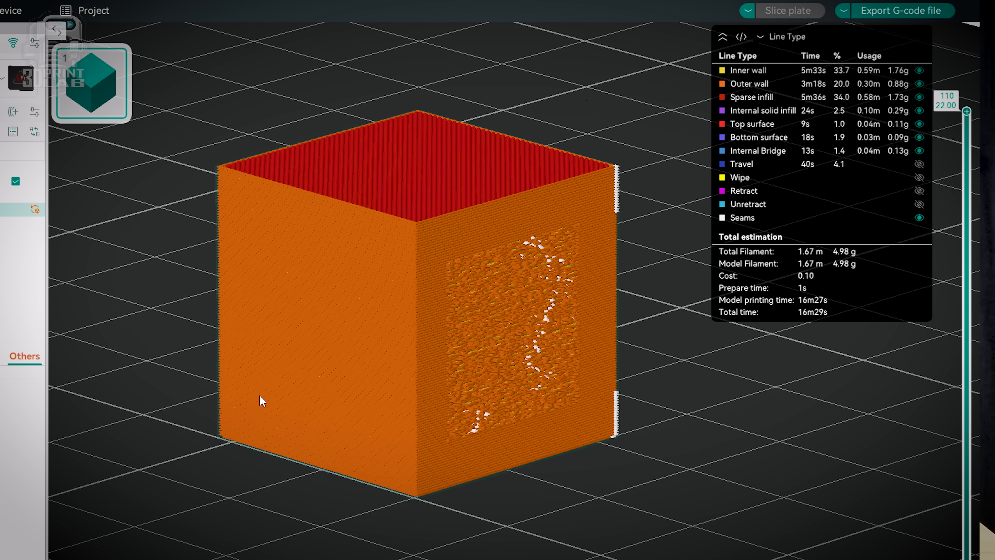
key("Tab")
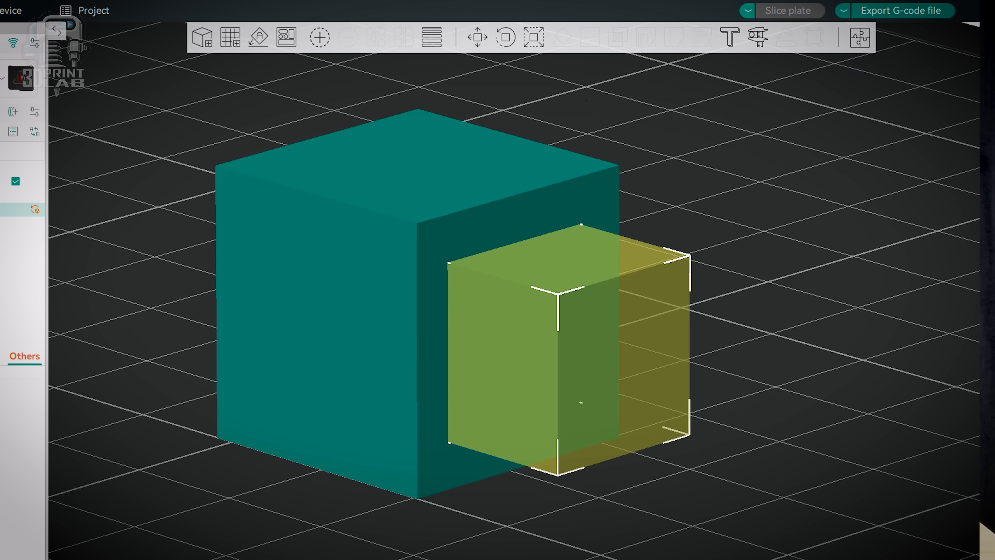
mouse_move(248, 510)
left_mouse_down()
mouse_move(282, 509)
mouse_move(253, 509)
left_mouse_up()
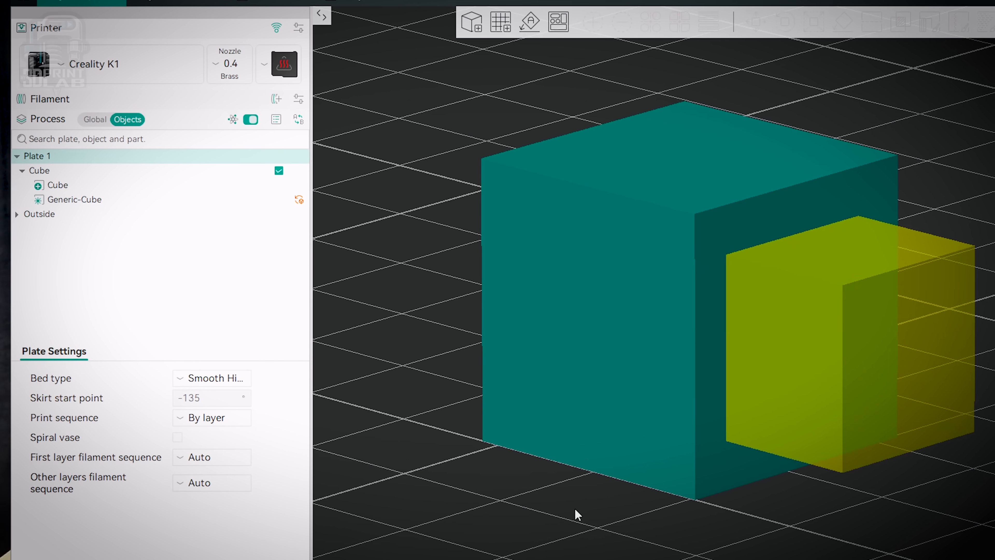
Review the Quality and Strength settings available for the Generic-Cube modifier.
scroll(586, 529, "down", 5)
scroll(610, 532, "up", 3)
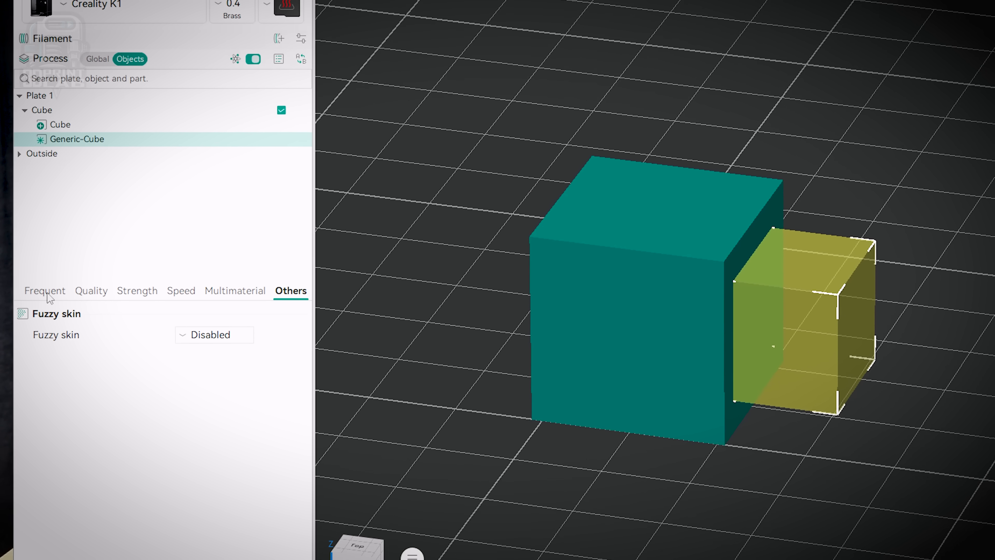
left_click(91, 287)
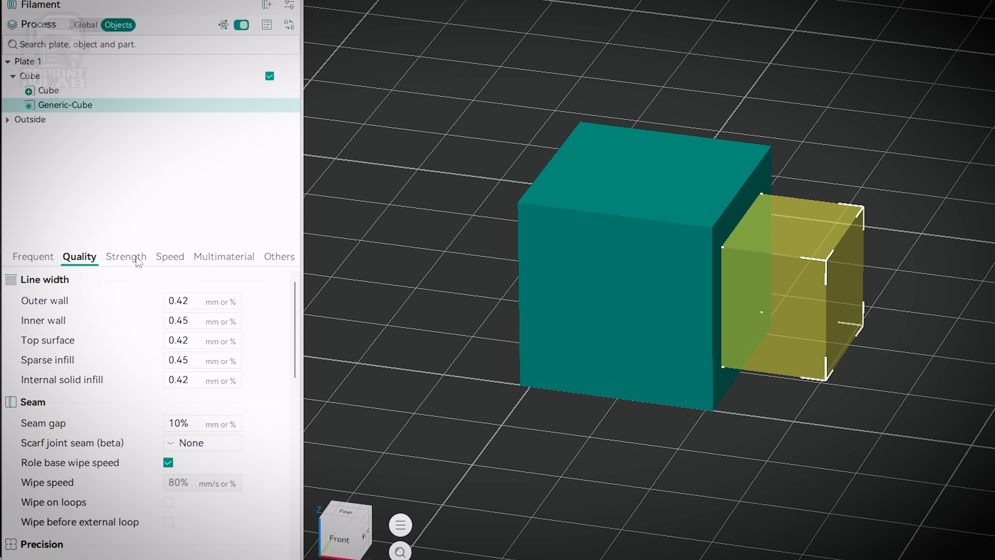
left_click(135, 254)
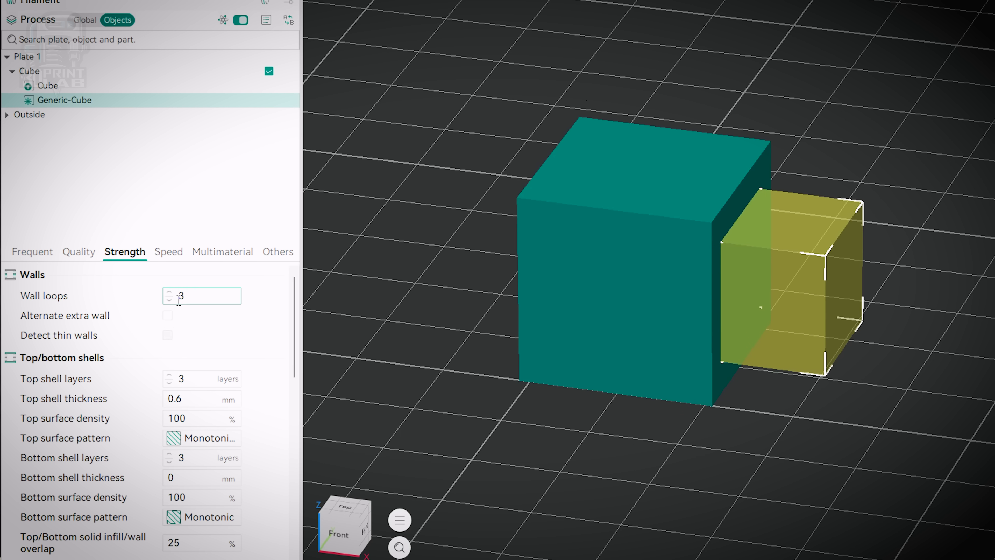
scroll(280, 414, "down", 2)
scroll(274, 416, "up", 1)
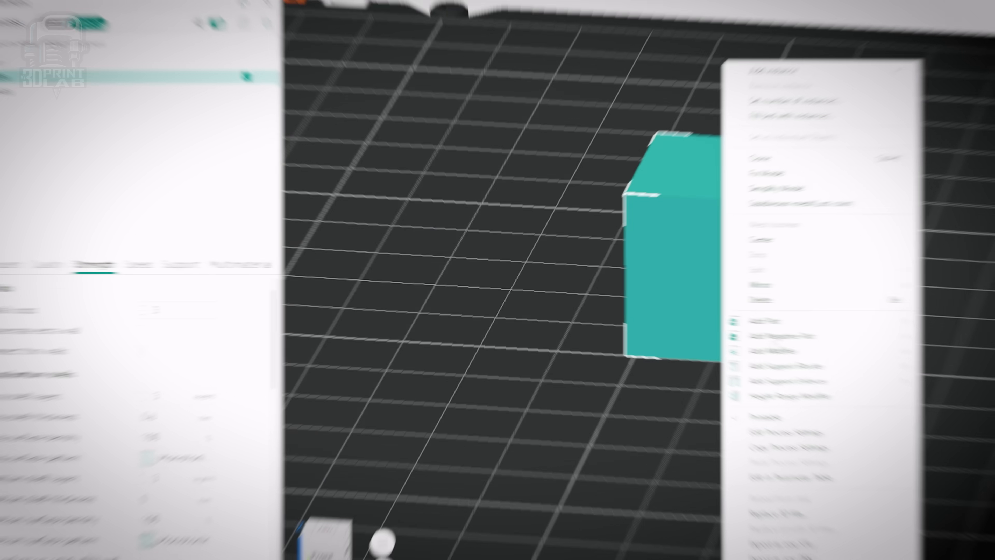
Add a torus modifier to the cube and position it around the cube's base.
mouse_move(767, 350)
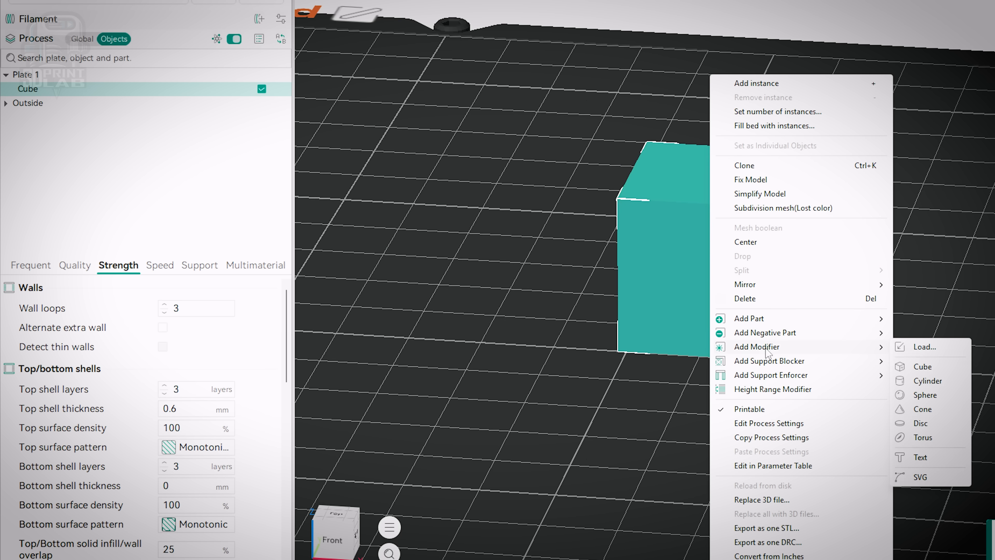
left_click(923, 437)
left_click(695, 242)
left_click_drag(874, 325, 692, 342)
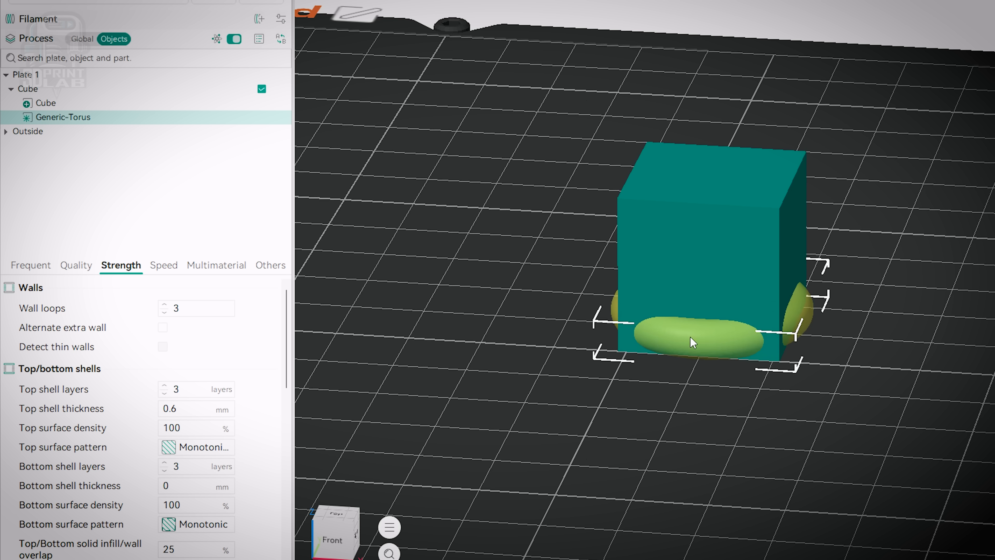
Set the torus modifier's sparse infill pattern to Zig Zag and edit its sparse infill density.
scroll(262, 367, "down", 5)
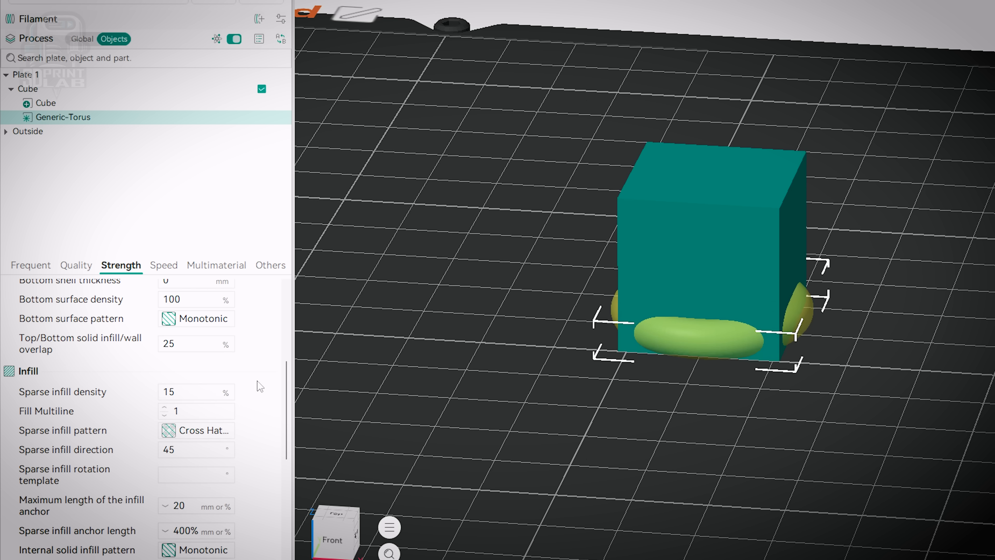
left_click(203, 431)
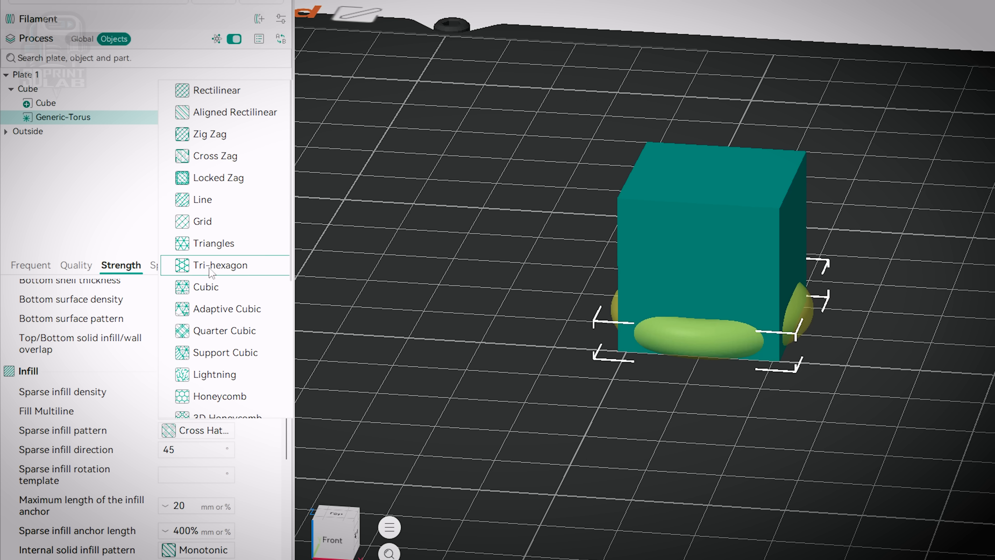
left_click(210, 134)
left_click(189, 391)
Slice the plate and lower the displayed top layer to expose the cube's infill within the torus modifier's height.
key("Tab")
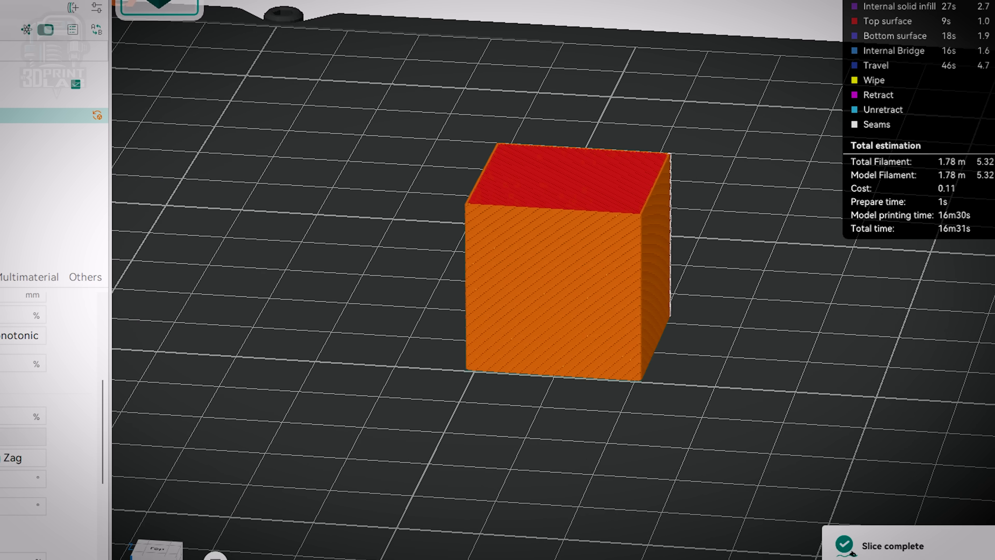
key("Down")
key("Down")
key("Down")
key("Down")
key("Down")
key("Down")
key("Down")
key("Down")
key("Down")
key("Down")
key("Down")
key("Down")
key("Down")
key("Down")
key("Down")
key("Down")
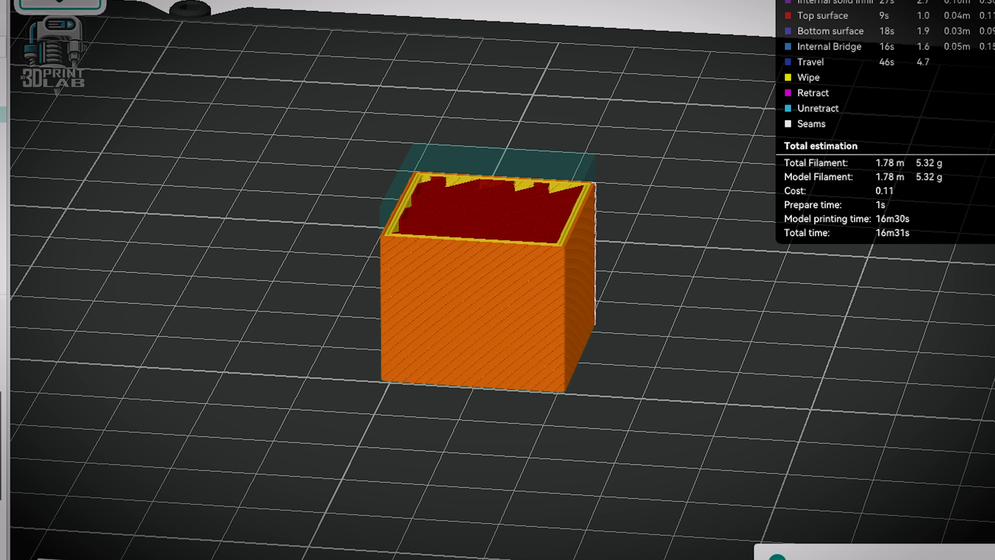
key("Down")
key("Down")
key("Down")
key("Down")
key("Down")
key("Down")
key("Down")
key("Down")
key("Down")
key("Down")
key("Down")
key("Down")
key("Down")
key("Down")
key("Down")
key("Down")
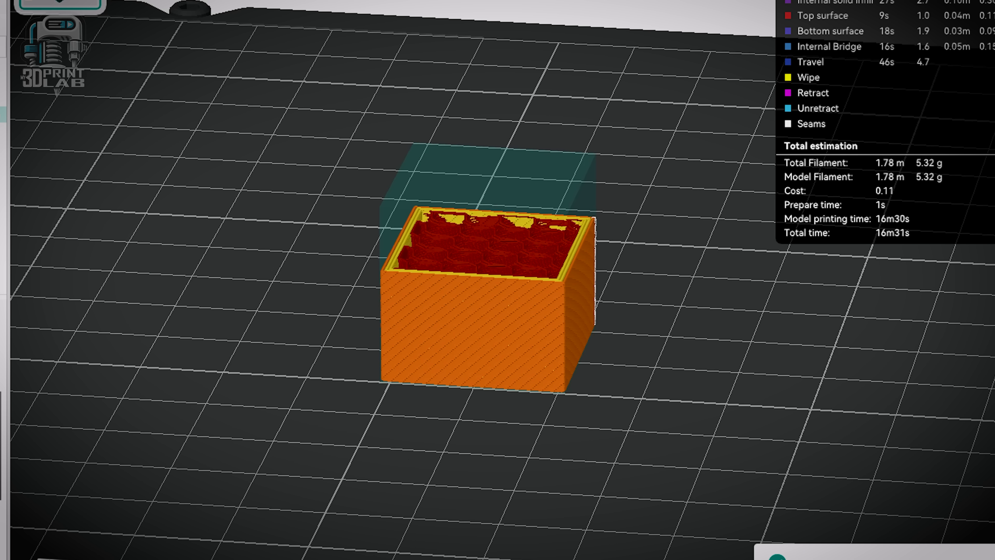
key("Down")
key("Down")
key("Down")
key("Down")
key("Down")
key("Down")
key("Down")
Examine the exposed infill patterns from above and compare them with the torus modifier's outline in the model view.
left_click_drag(680, 418, 659, 471)
scroll(490, 380, "up", 4)
scroll(492, 386, "up", 3)
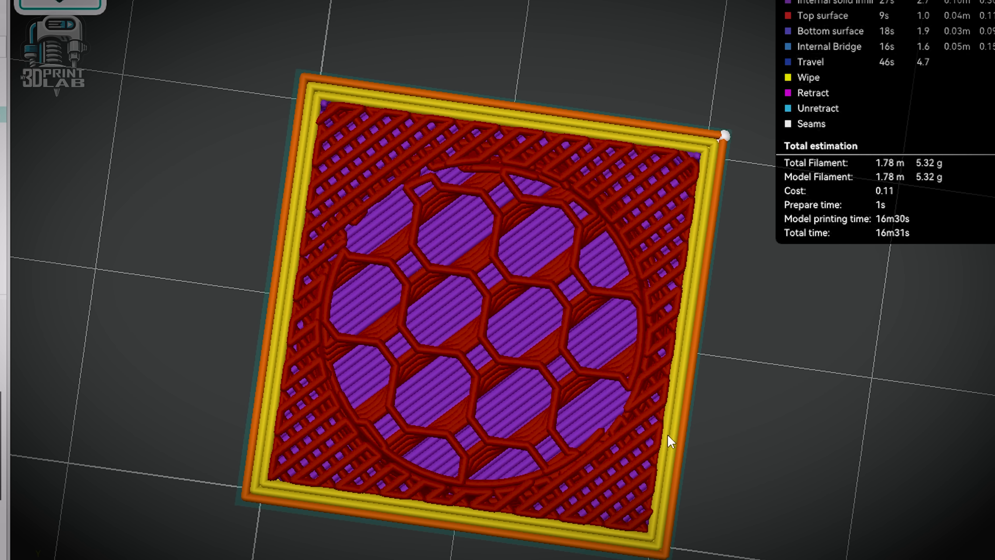
key("Tab")
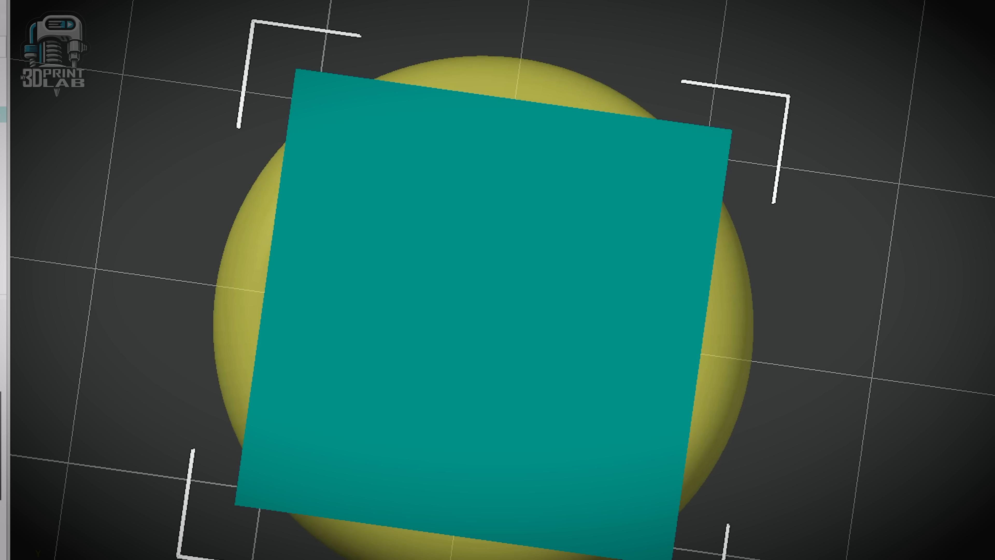
key("Tab")
left_click_drag(711, 401, 796, 454)
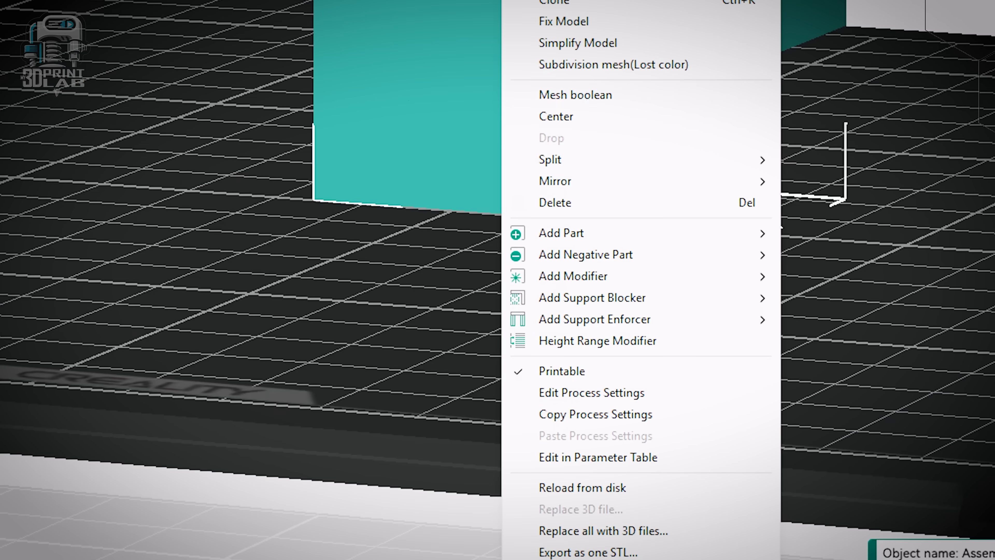
mouse_move(619, 298)
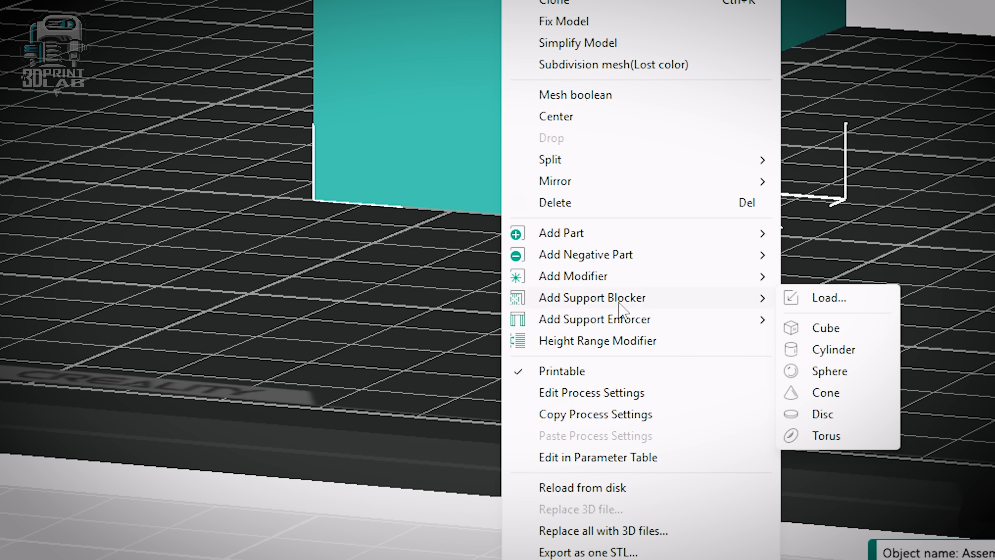
mouse_move(642, 329)
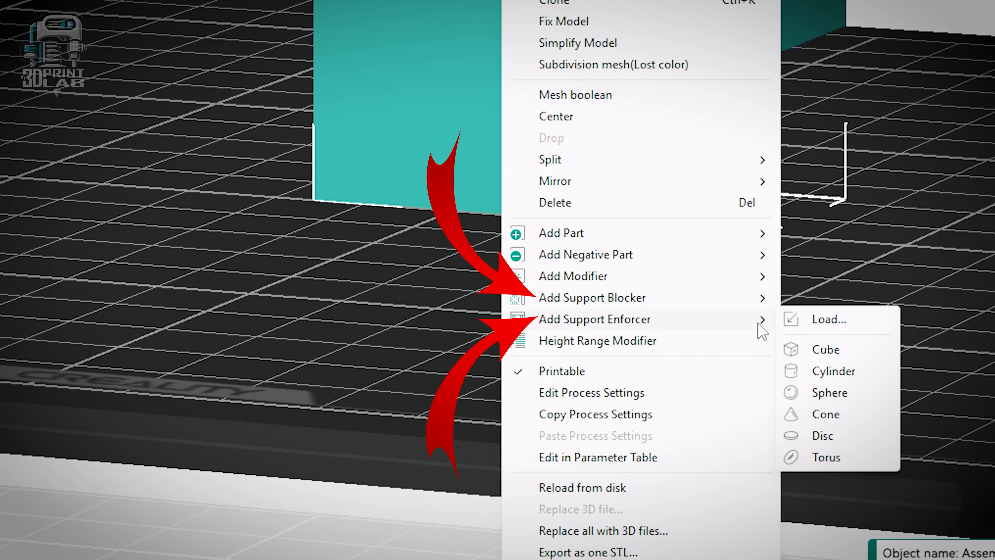
mouse_move(768, 304)
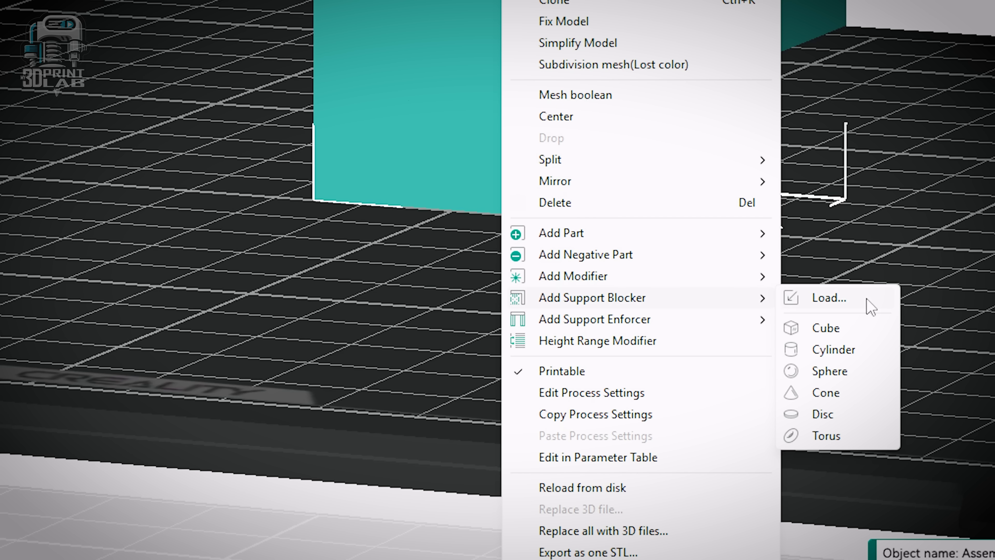
left_click(423, 283)
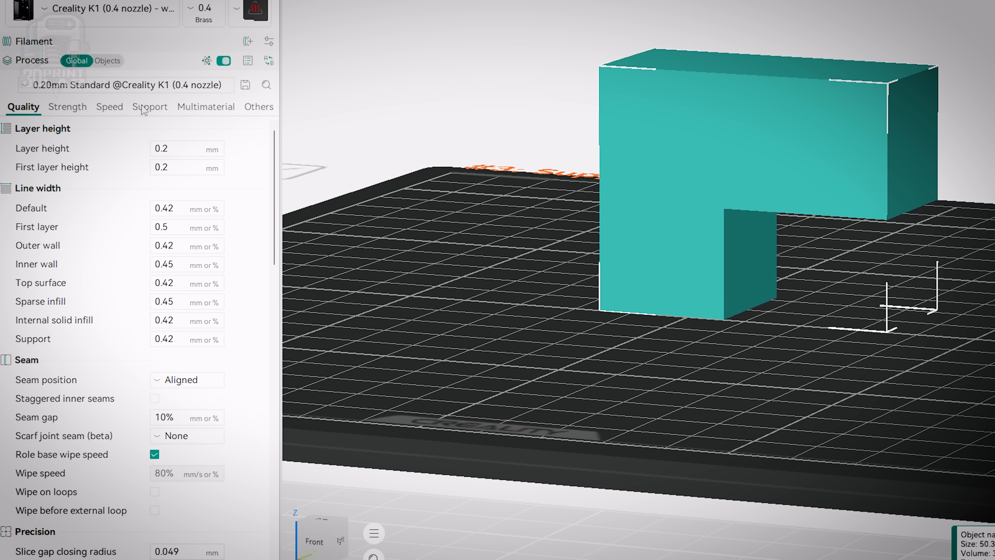
Enable support in the global process settings and check the sliced supports beneath the overhang.
left_click(148, 108)
left_click(157, 150)
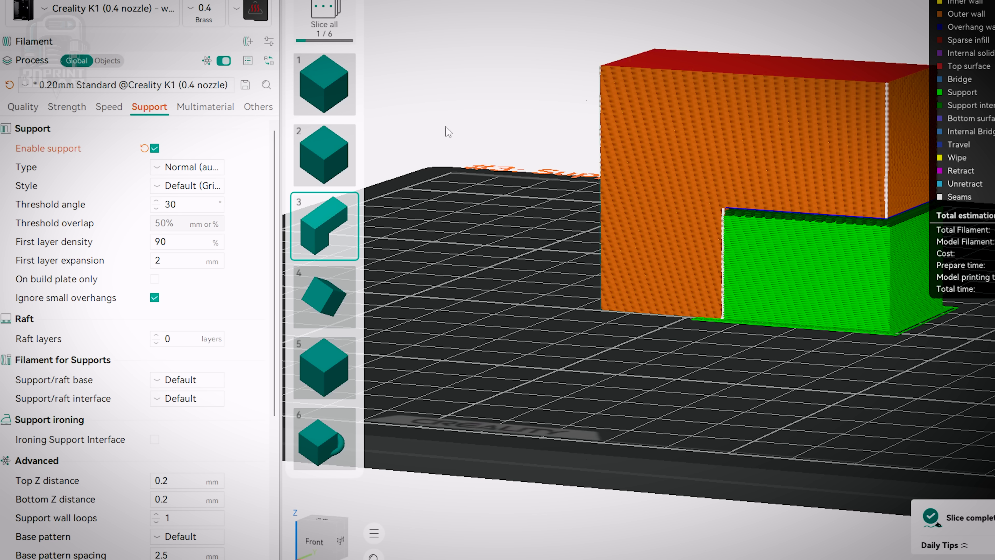
key("Tab")
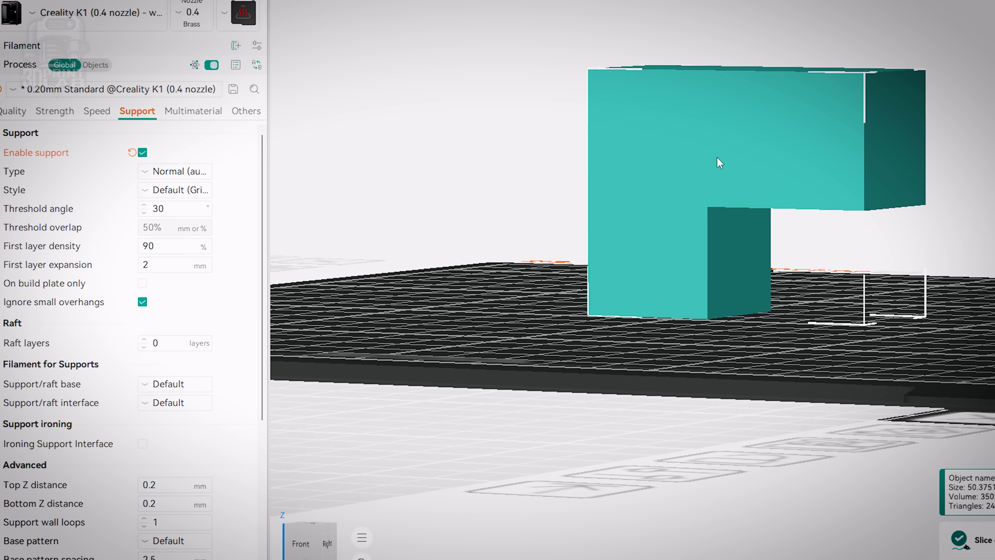
Add a cube support blocker to the overhanging model and accept the switch to per-object settings.
right_click(736, 165)
mouse_move(632, 445)
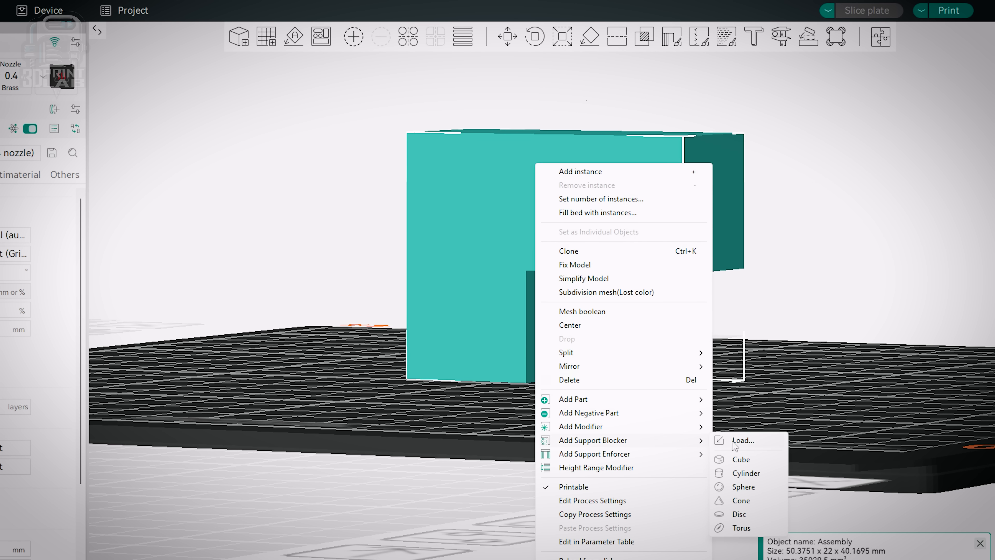
left_click(754, 464)
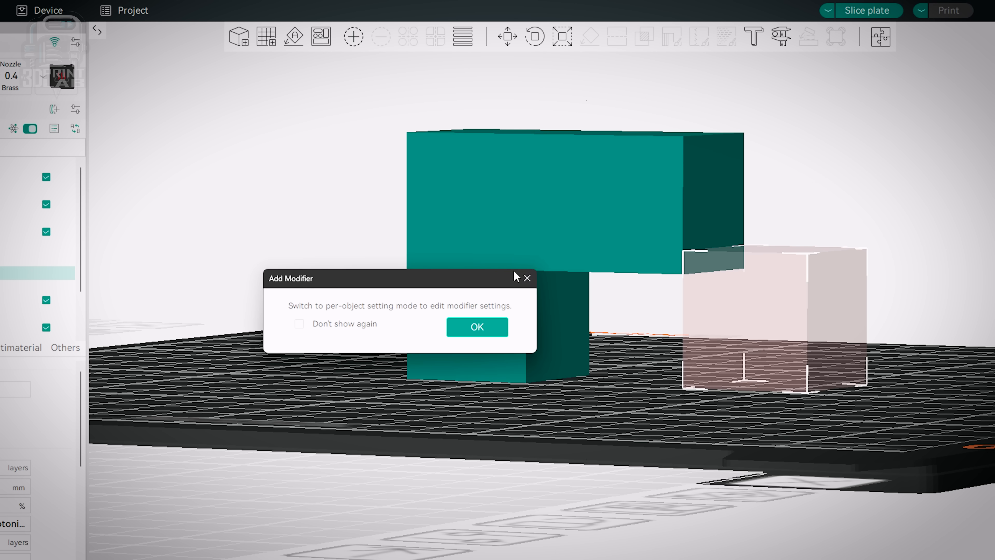
left_click(497, 326)
Scale the support blocker uniformly to about 30.89 mm and position it under the outer part of the overhang.
left_click(562, 36)
left_click_drag(891, 409, 858, 434)
left_click_drag(735, 425, 717, 466)
left_click_drag(822, 400, 765, 338)
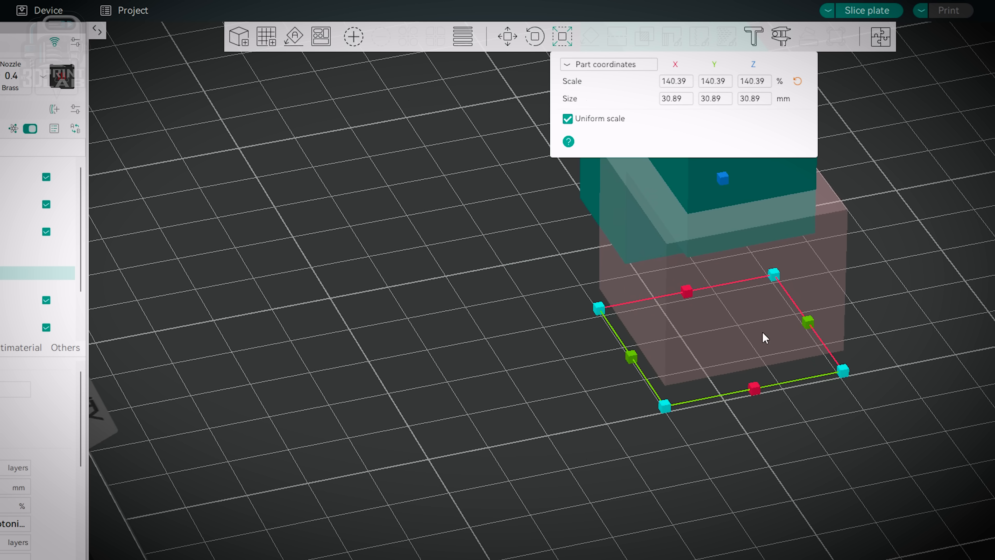
Slice the plate, inspect the supports beneath the overhang from the side, and return to the model view.
left_click(865, 12)
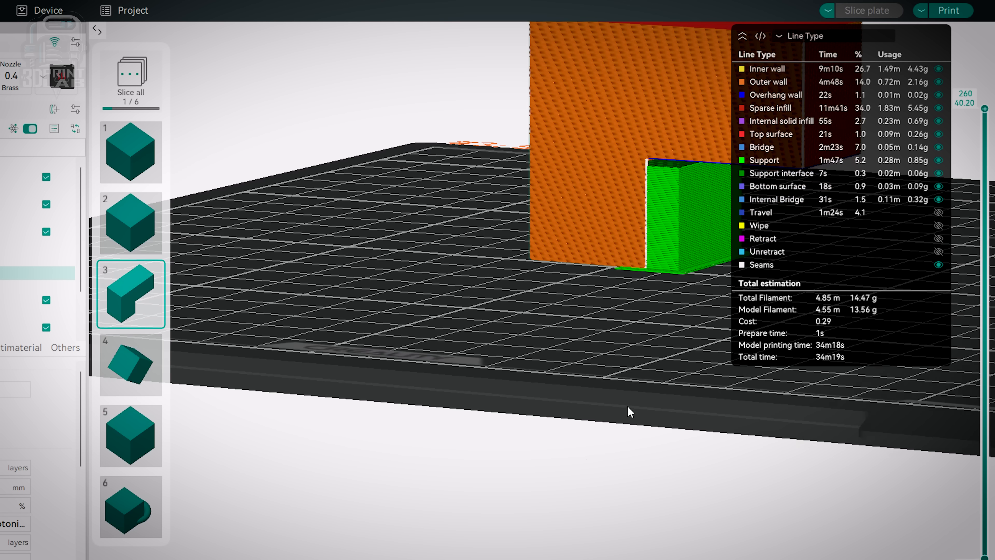
left_click_drag(627, 406, 643, 403)
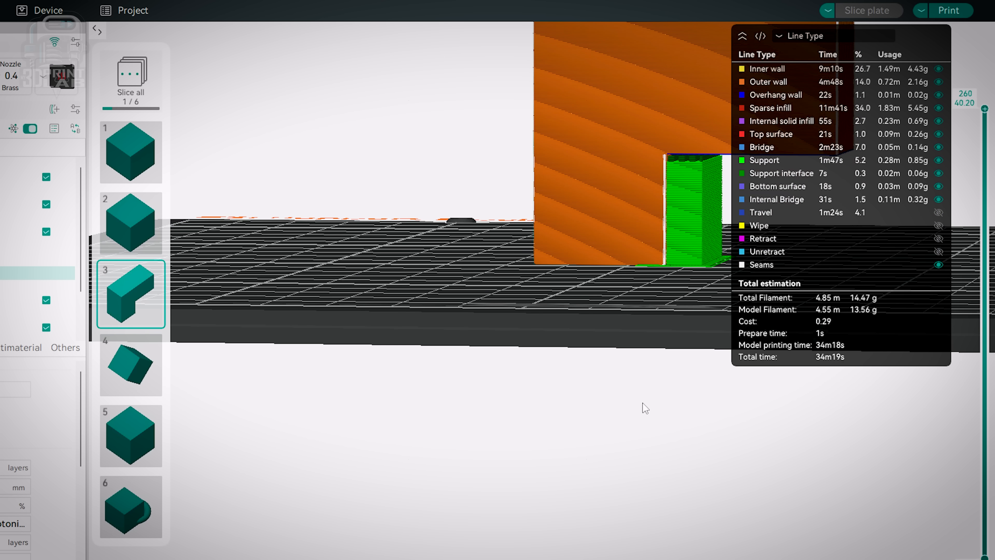
middle_click_drag(534, 406, 323, 498)
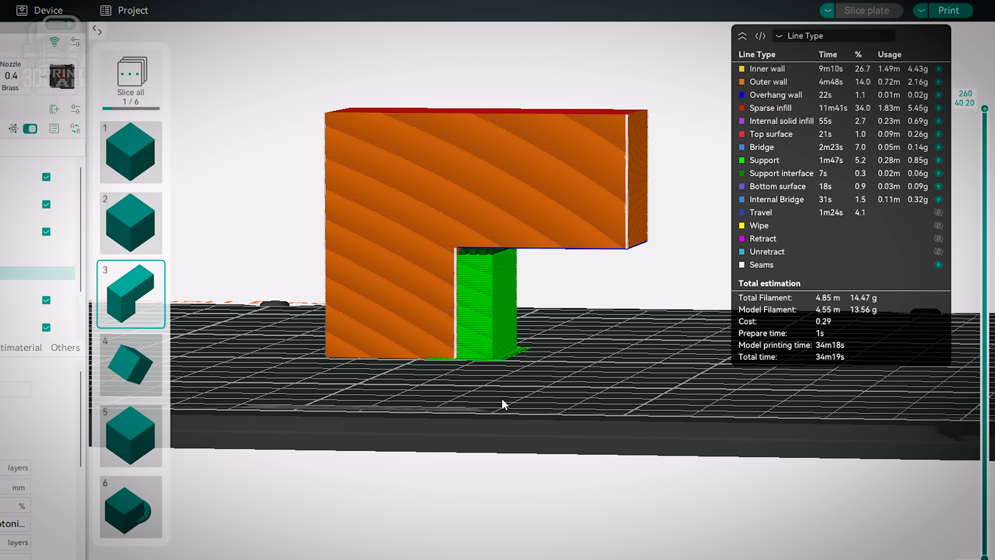
key("Tab")
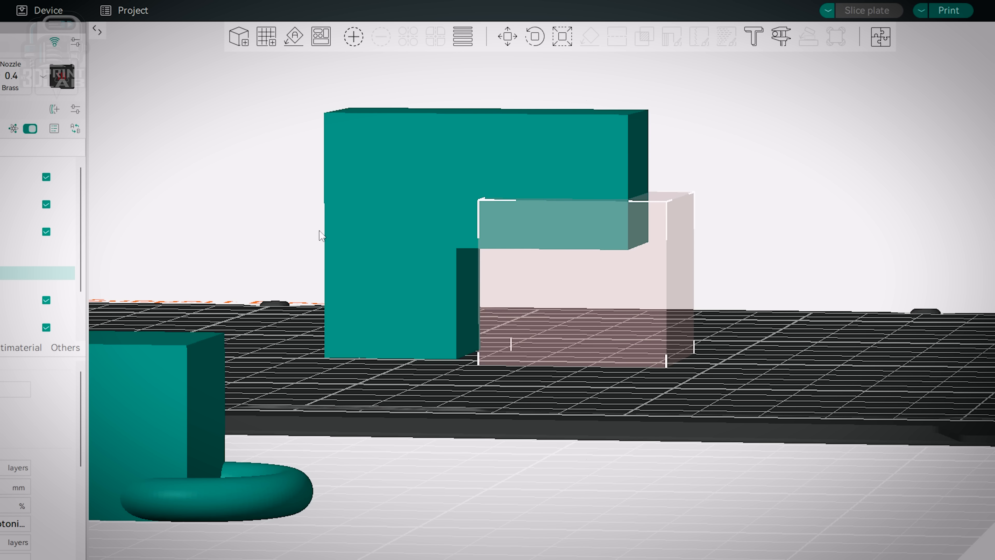
Test-slice the plate with the support blocker shifted inward over the column, and delete the blocker.
left_click_drag(595, 337, 495, 333)
left_click(867, 11)
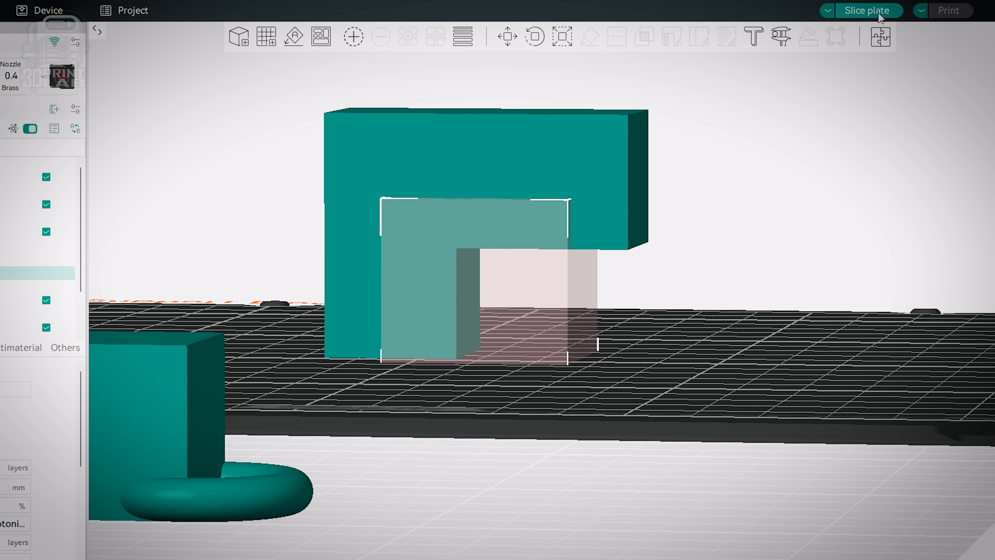
key("Tab")
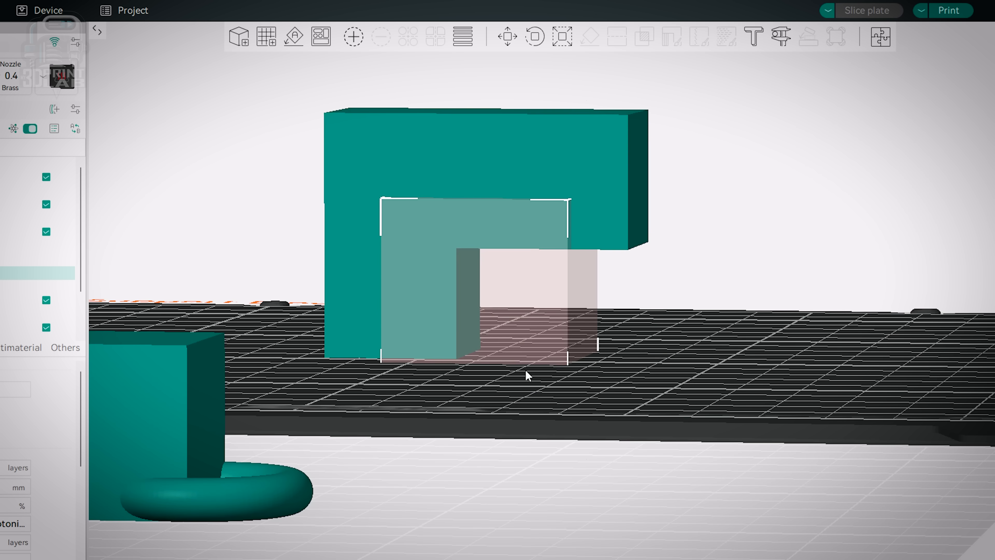
key("Delete")
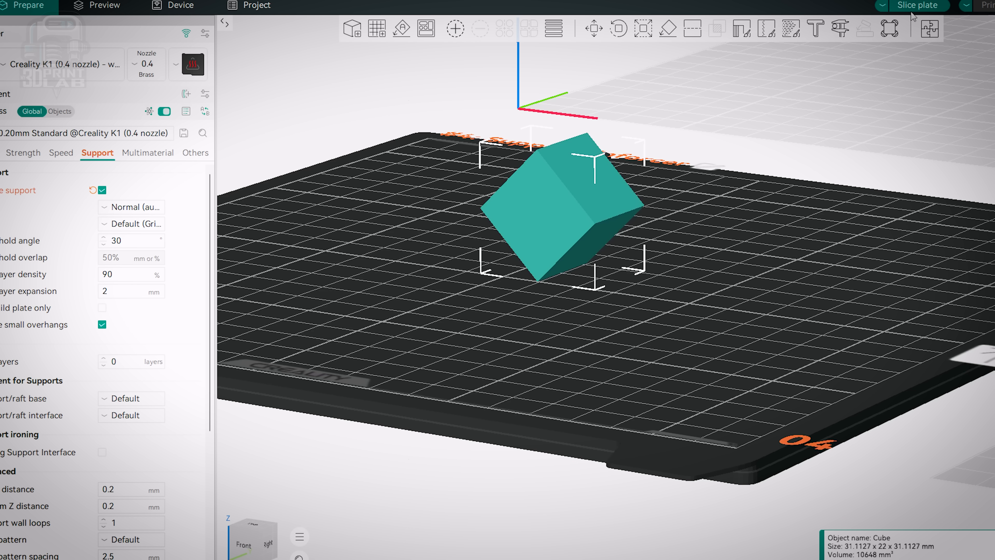
Slice the Support Enforcer plate and inspect the automatic supports under the tilted cube.
left_click(912, 11)
scroll(626, 215, "up", 3)
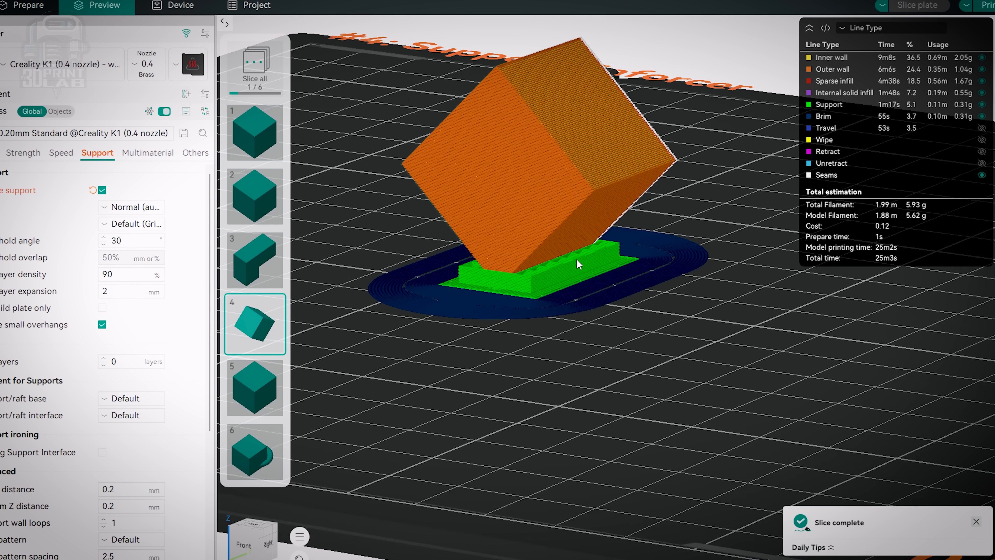
scroll(578, 280, "down", 3)
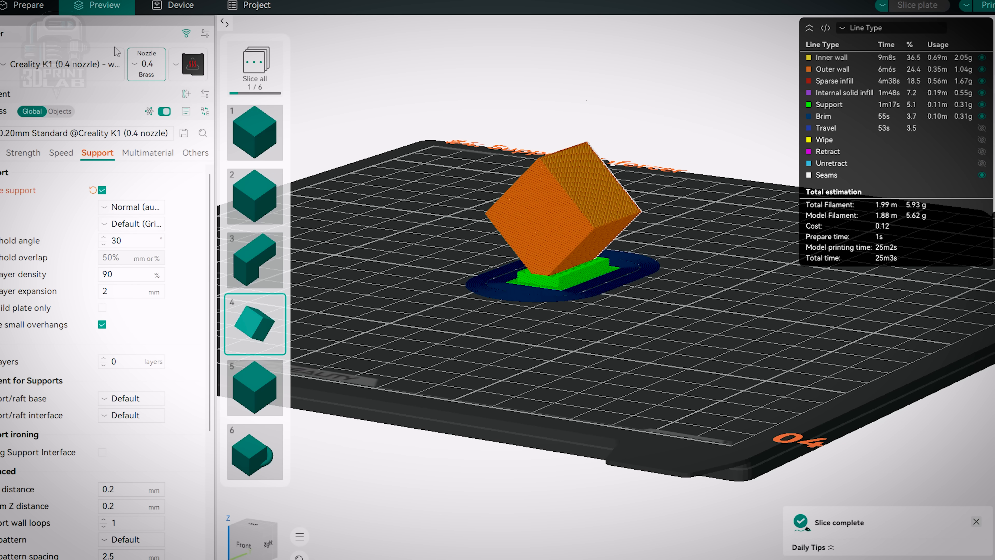
left_click(28, 5)
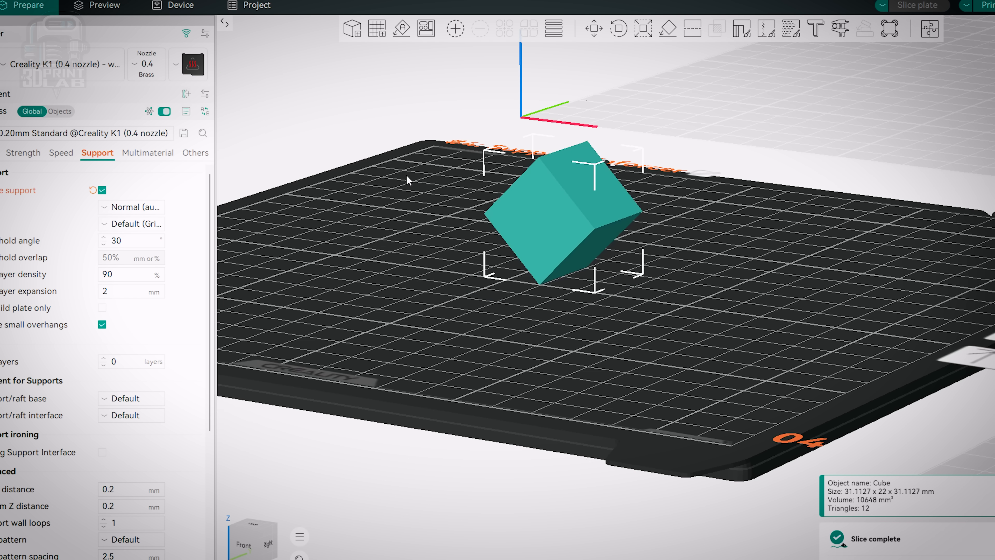
Add a cube support enforcer to the tilted cube, accept per-object settings, and place it under the overhanging side corner.
right_click(577, 236)
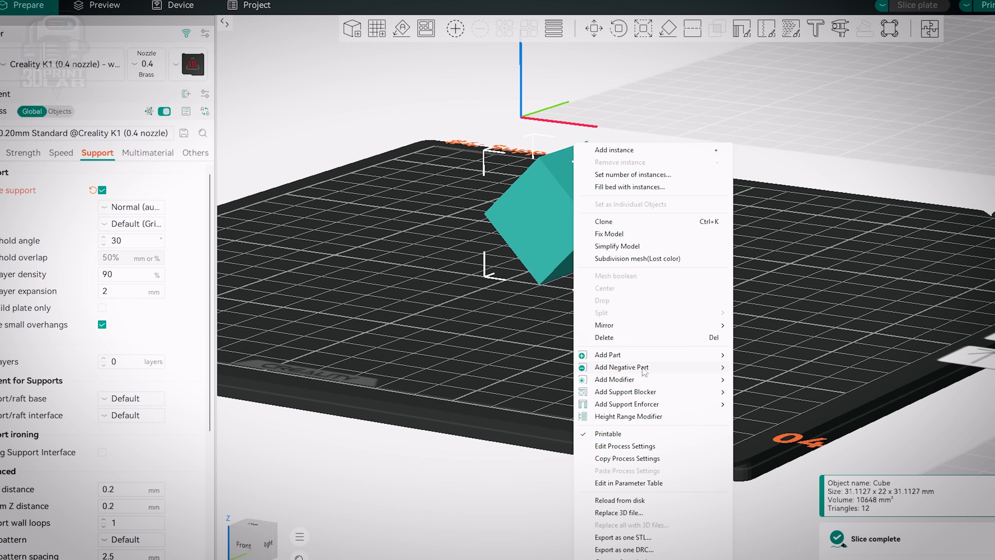
mouse_move(653, 406)
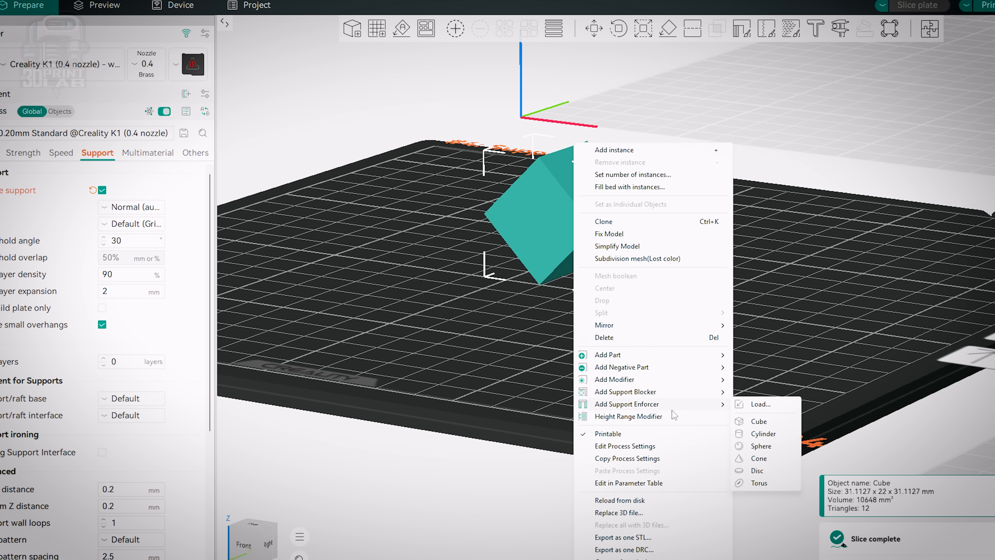
left_click(772, 422)
left_click(568, 289)
left_click_drag(580, 360, 593, 367)
left_click_drag(664, 248, 637, 251)
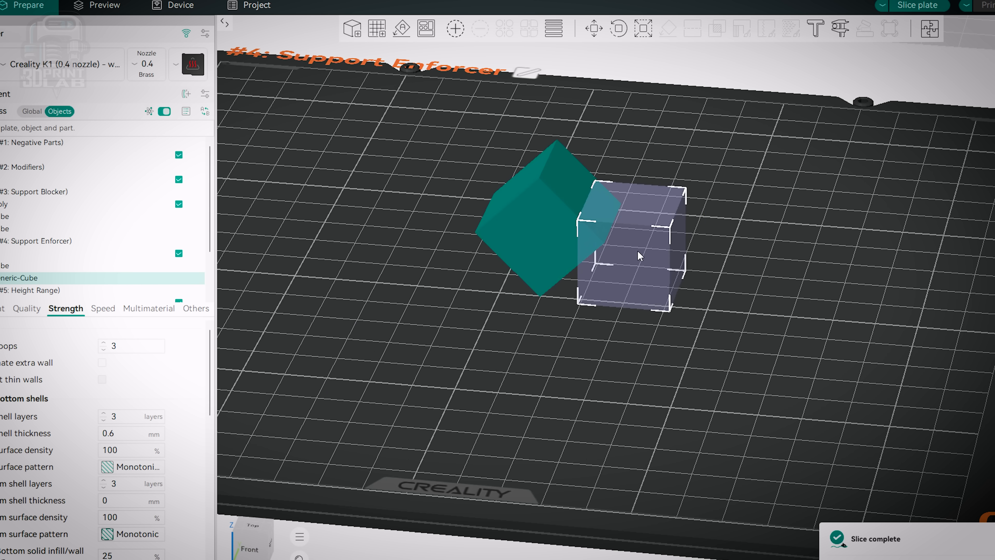
Slice the plate and compare the enforced supports with the enforcer cube's position in the model view.
left_click(917, 6)
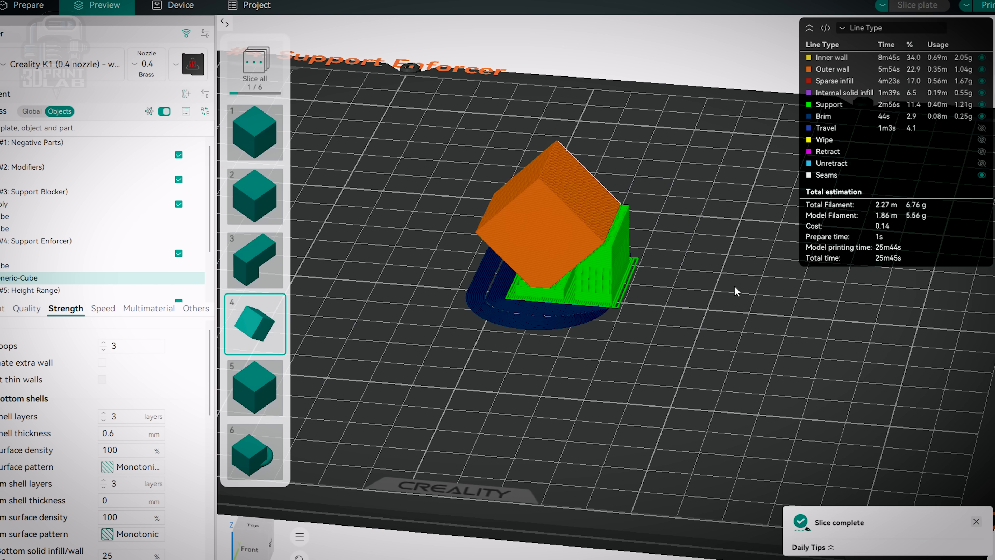
left_click_drag(727, 292, 738, 287)
scroll(584, 222, "up", 9)
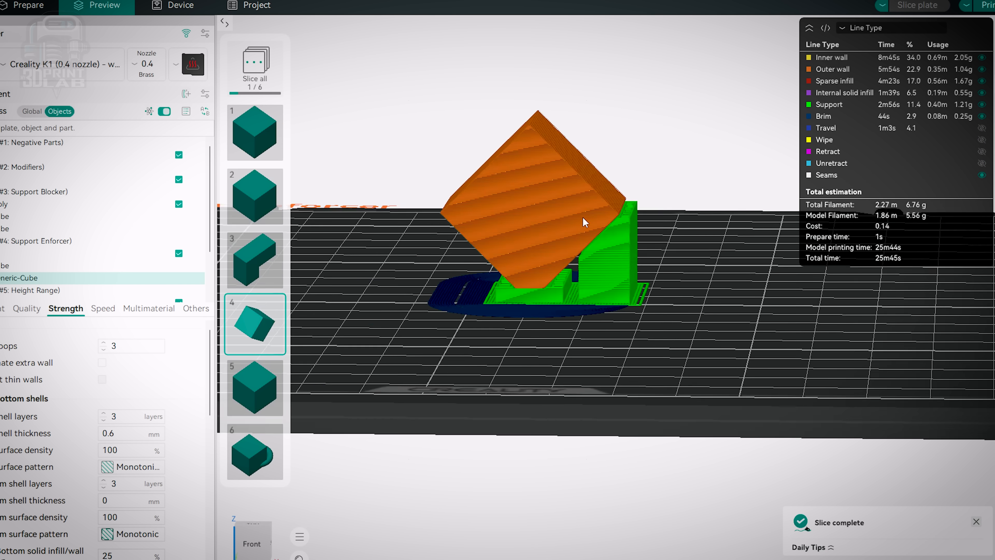
scroll(706, 291, "down", 7)
mouse_move(726, 337)
left_mouse_down()
mouse_move(740, 325)
mouse_move(733, 332)
left_mouse_up()
left_click(41, 12)
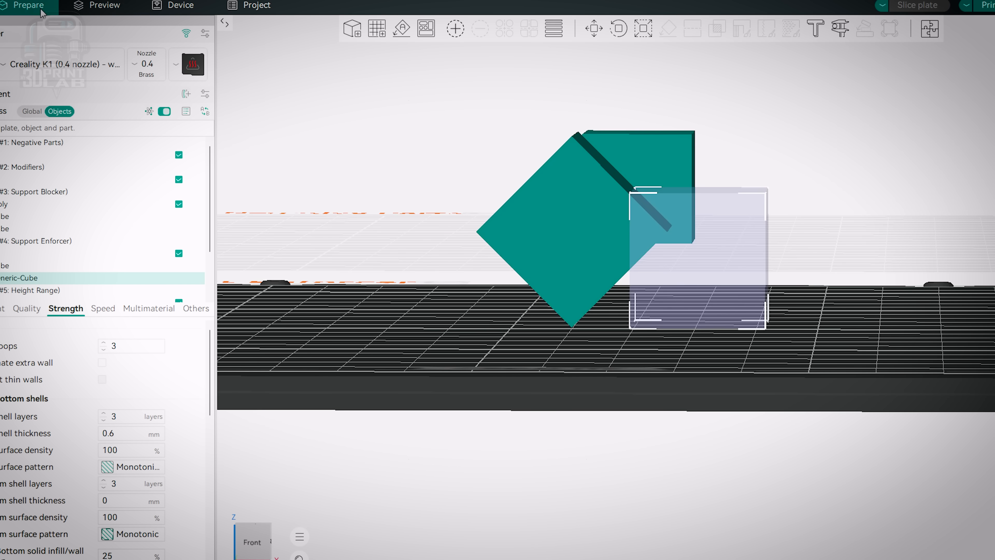
left_click(75, 9)
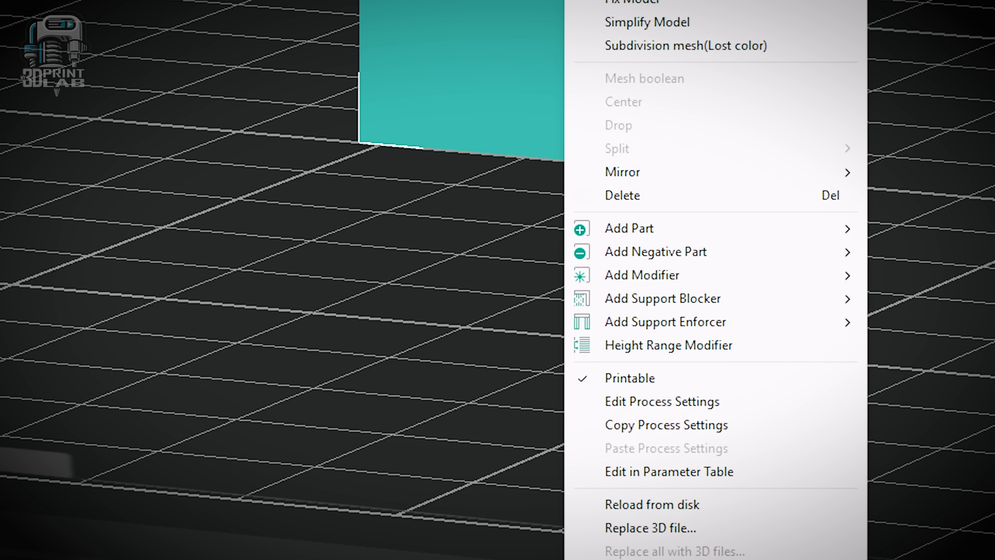
Add a height range modifier to the plate 5 cube and open its 0–2 mm range to view the affected band.
mouse_move(705, 305)
left_click(710, 346)
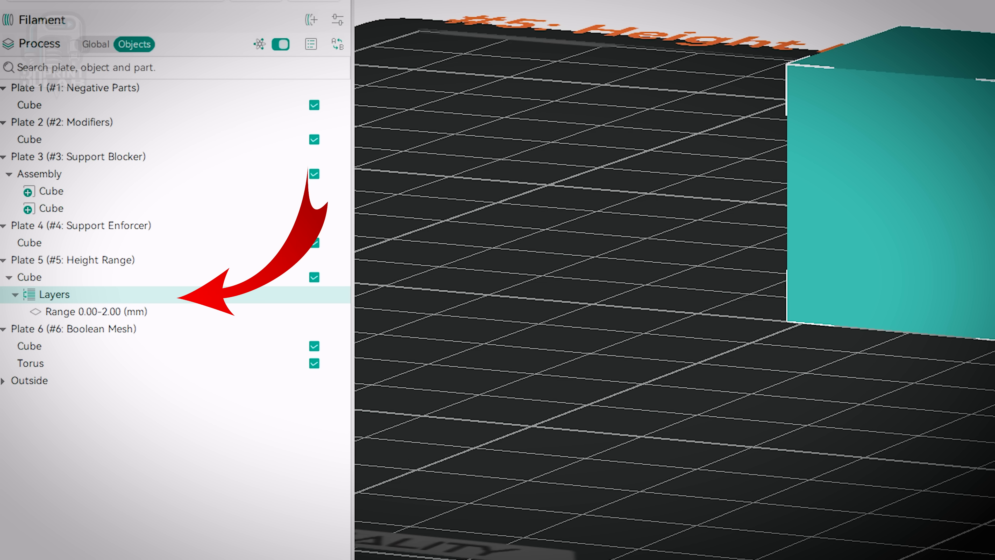
left_click(108, 312)
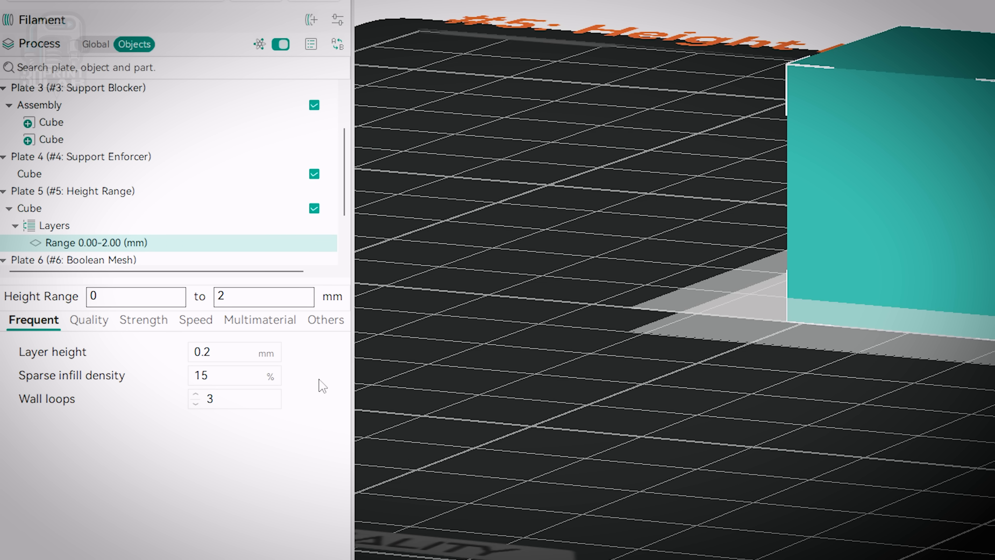
left_click_drag(908, 392, 910, 386)
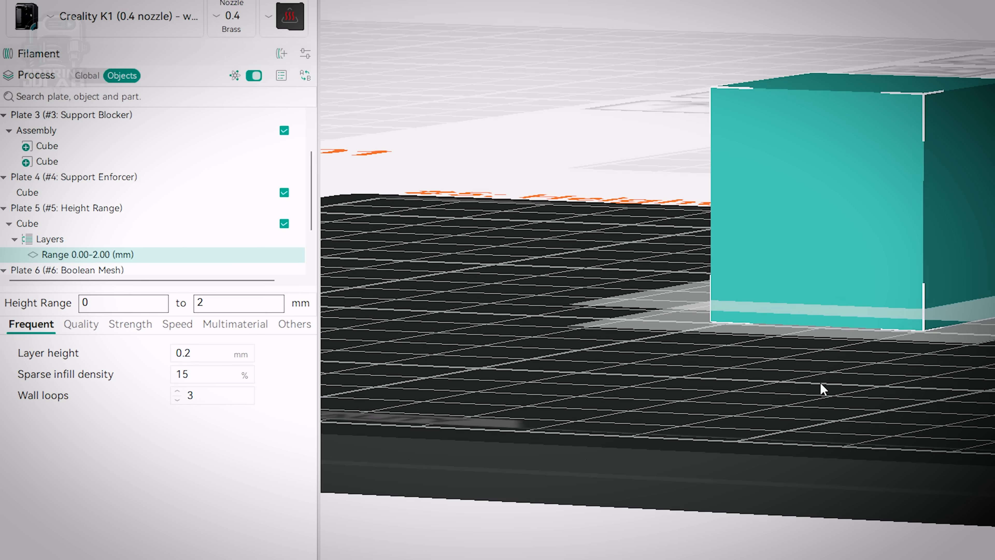
left_click_drag(821, 383, 827, 379)
scroll(853, 303, "up", 4)
scroll(850, 315, "down", 2)
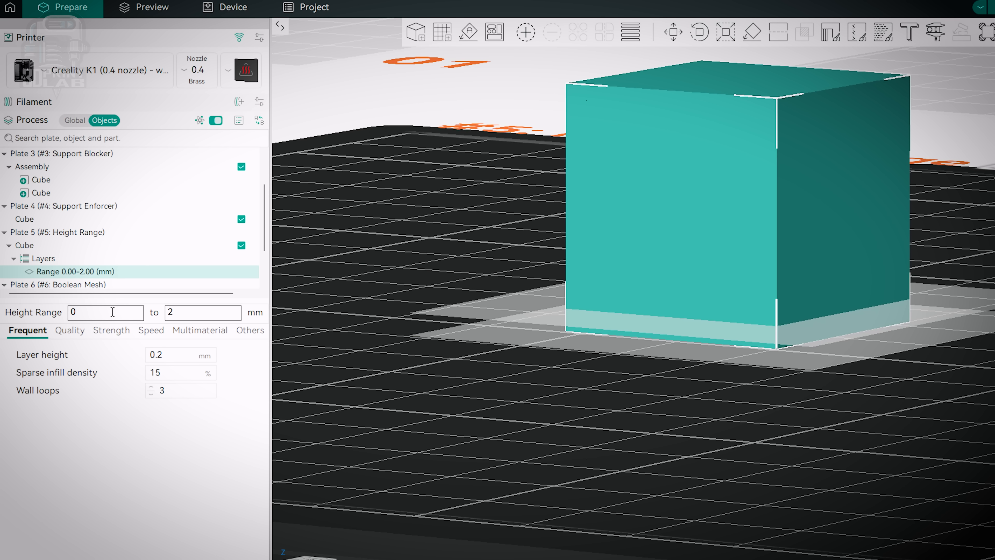
Set the height range's wall loops to 0 and its sparse infill density to 0%.
left_click(112, 312)
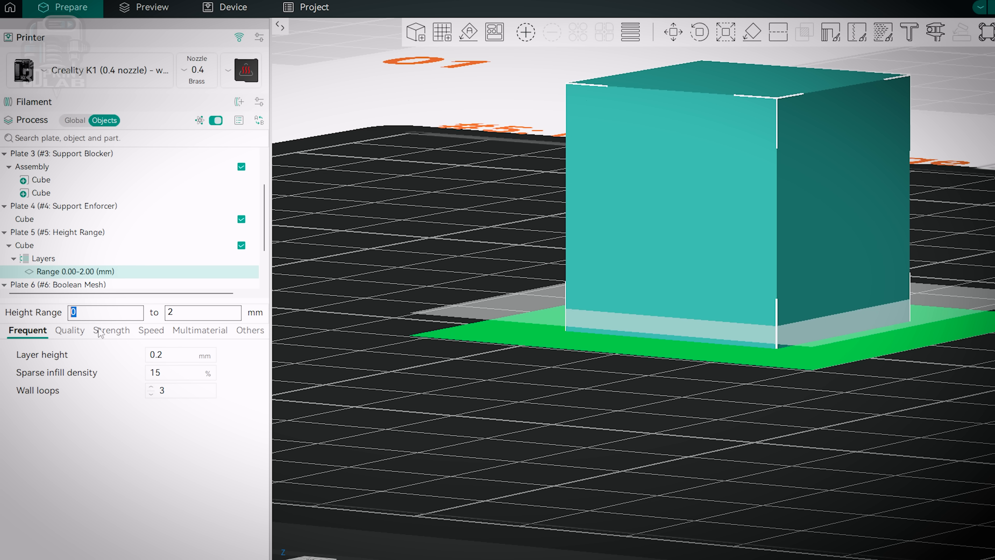
left_click(111, 331)
left_click(150, 374)
left_click(151, 374)
left_click(151, 374)
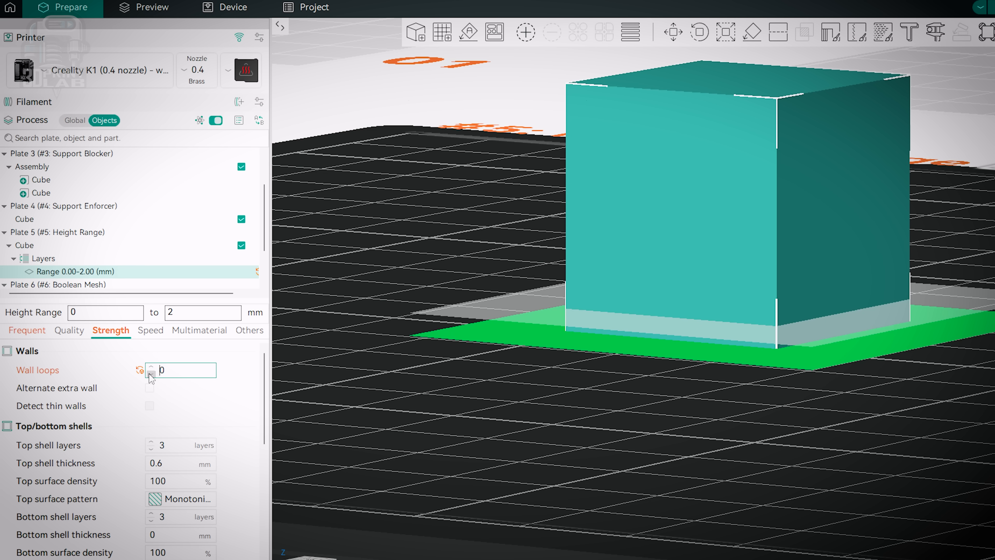
scroll(145, 392, "down", 5)
left_click(143, 448)
type("0")
key("Return")
Set the modifier's height range to 10–15 mm.
left_click(89, 311)
key("Return")
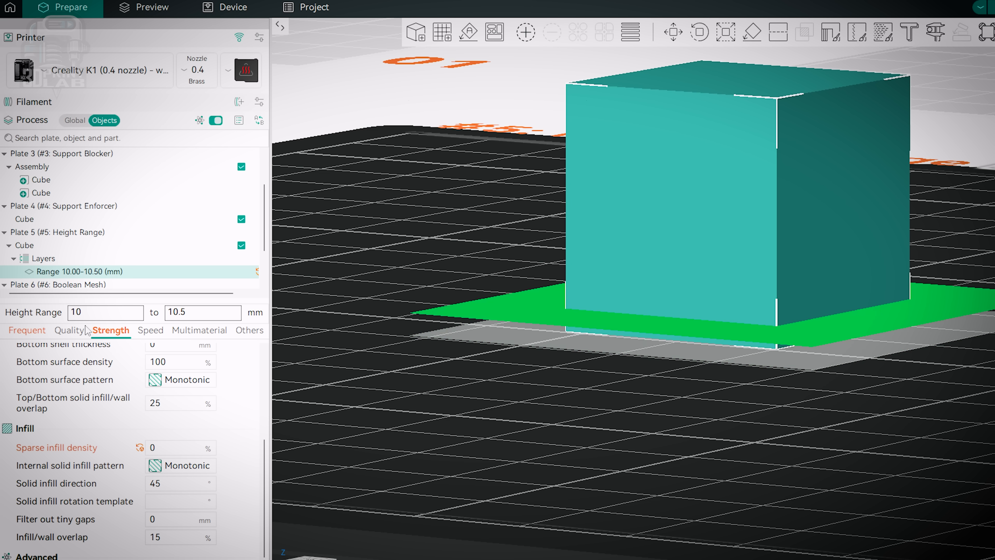
left_click(205, 313)
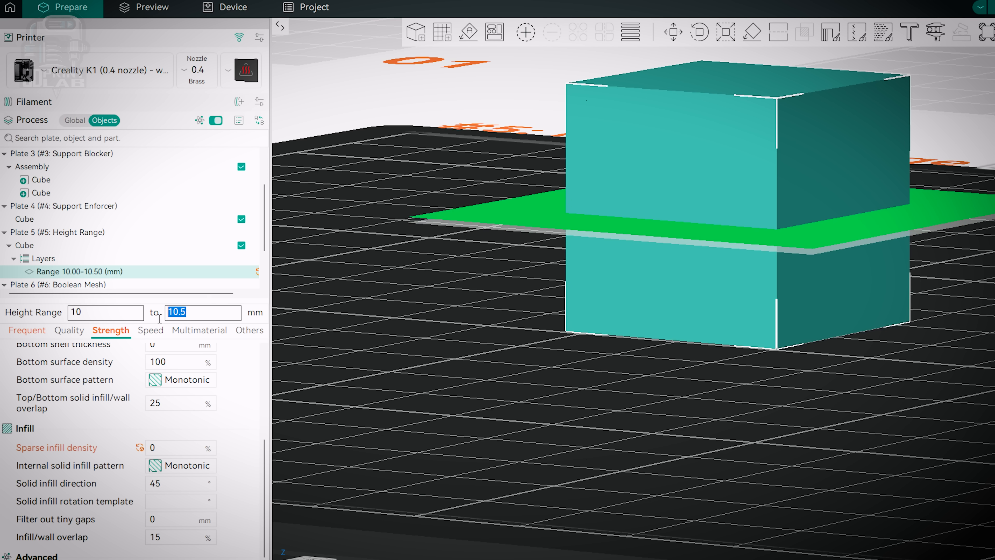
type("1")
scroll(791, 219, "up", 3)
left_click_drag(878, 423, 879, 420)
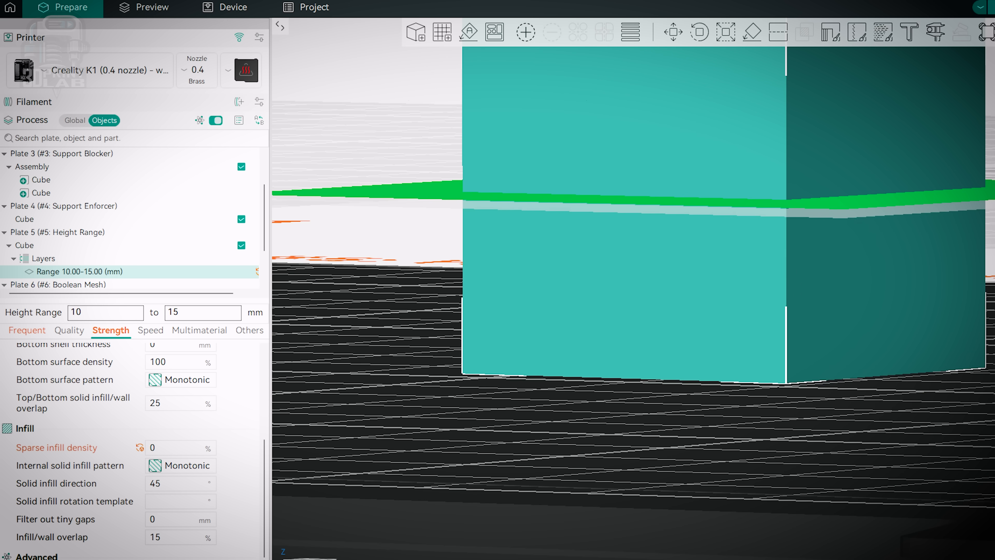
Slice the Height Range plate and inspect the modified band of the cube from the side and above.
key("ctrl+r")
scroll(801, 281, "down", 3)
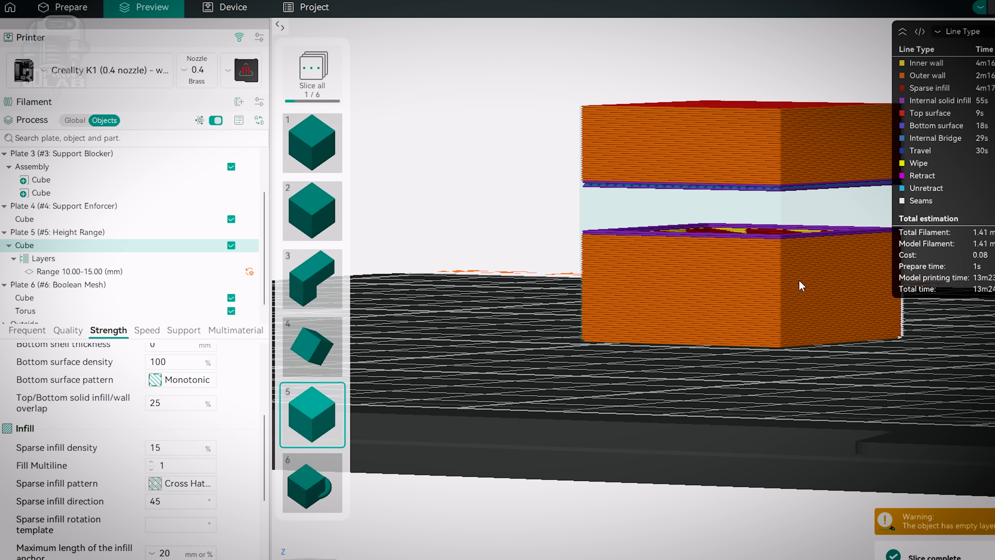
mouse_move(744, 375)
left_mouse_down()
mouse_move(748, 392)
mouse_move(737, 387)
mouse_move(750, 389)
left_mouse_up()
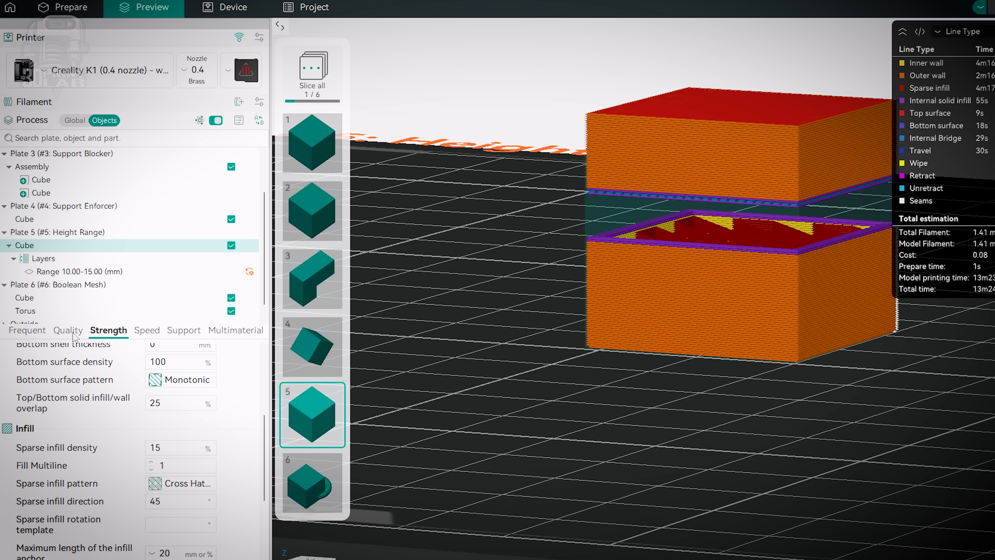
Reset the 10–15 mm range's sparse infill density to 15% and slice the plate again.
scroll(248, 456, "down", 3)
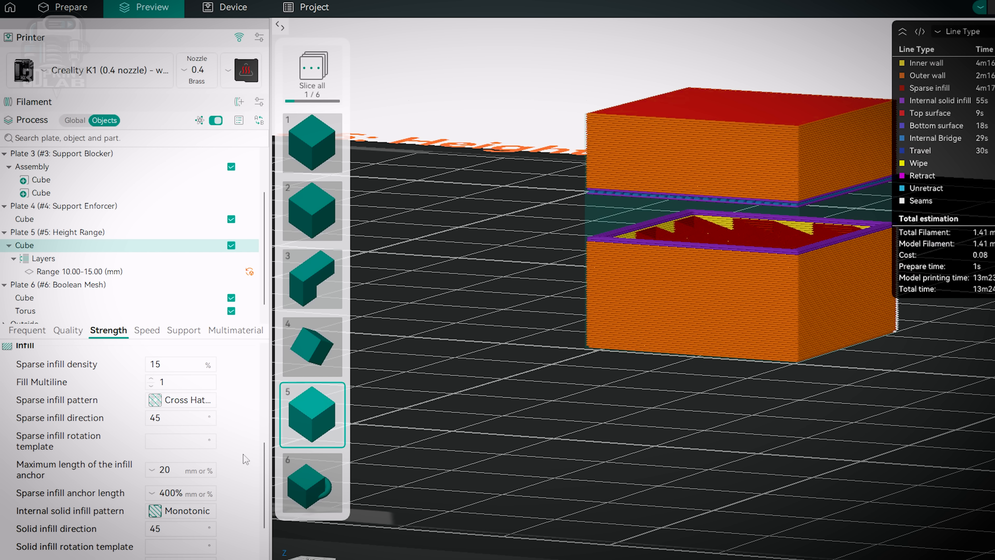
scroll(245, 459, "up", 1)
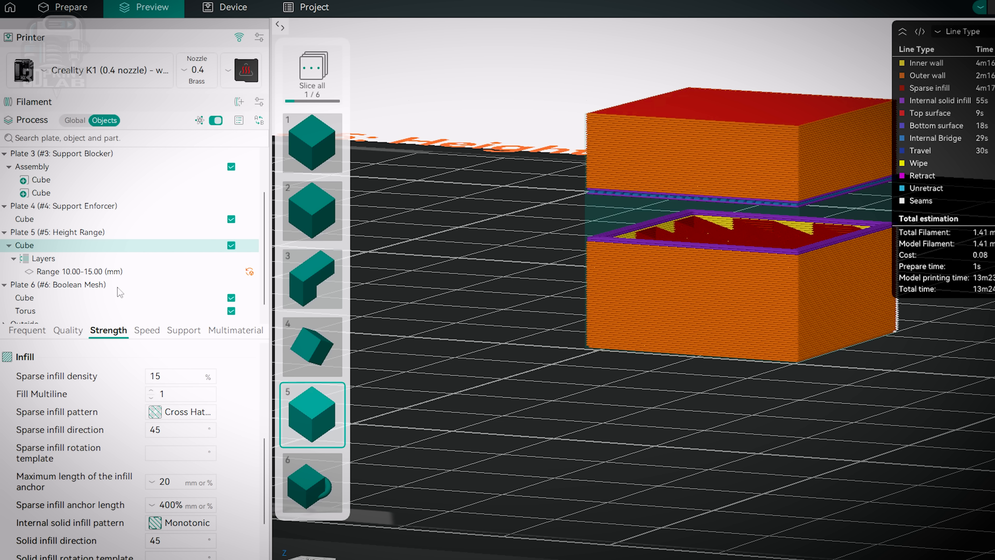
left_click(70, 271)
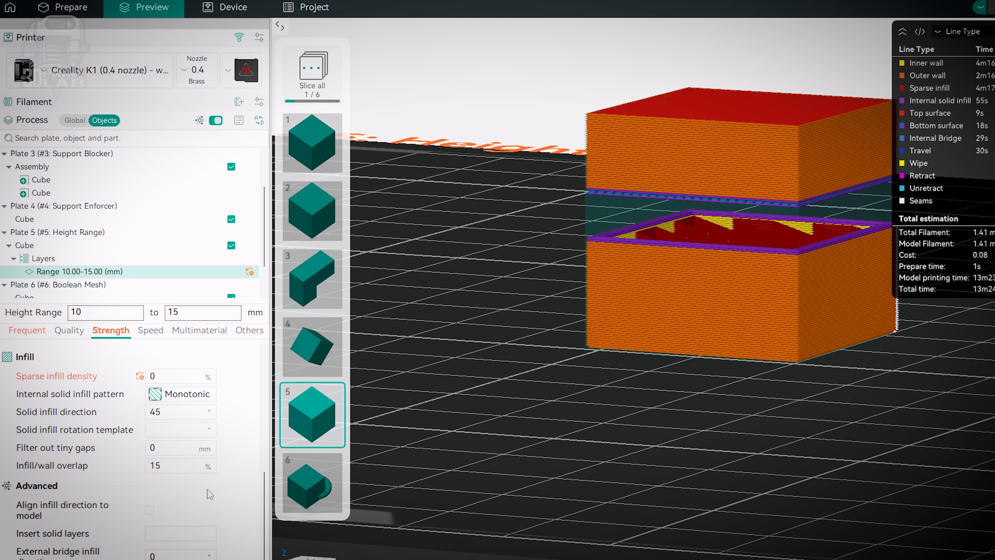
scroll(239, 498, "down", 1)
scroll(238, 494, "up", 8)
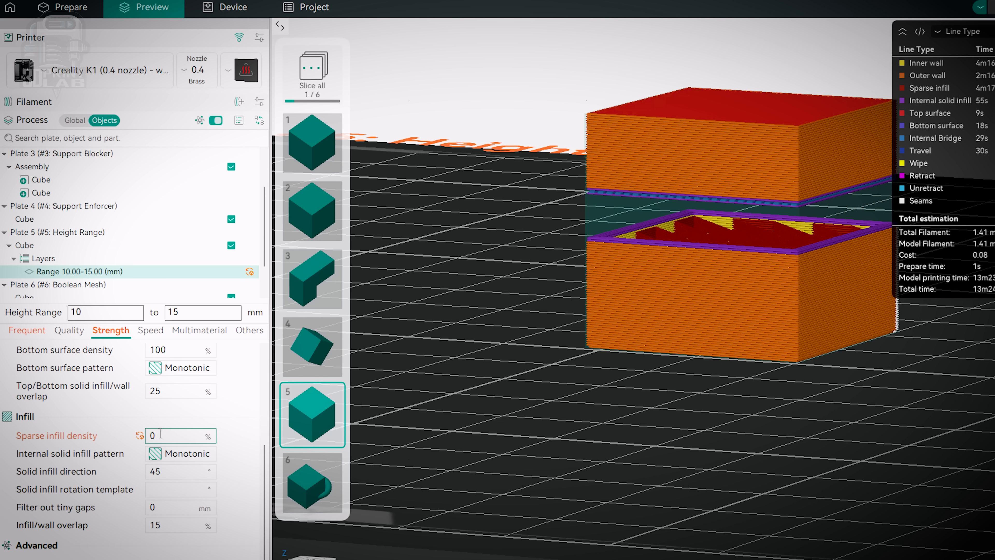
left_click(140, 436)
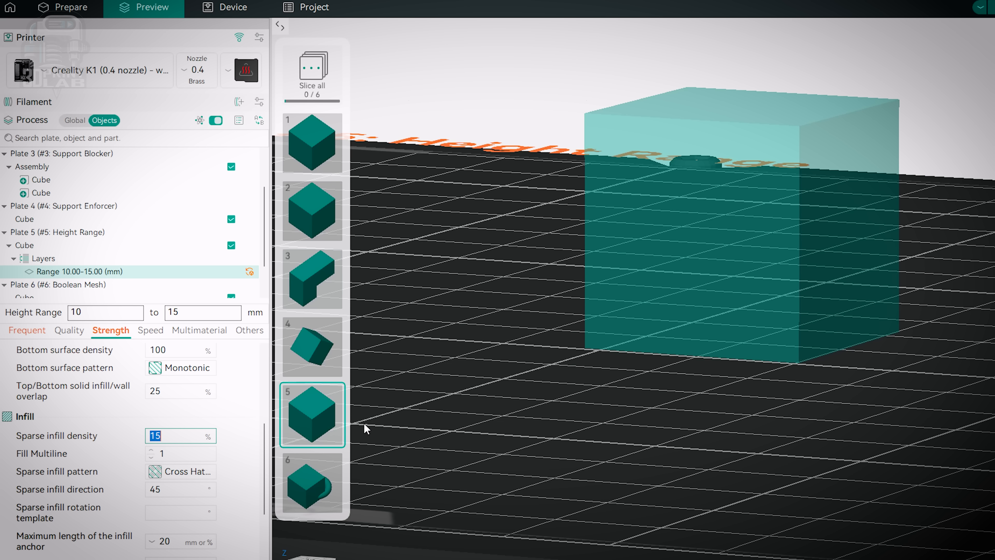
left_click(989, 7)
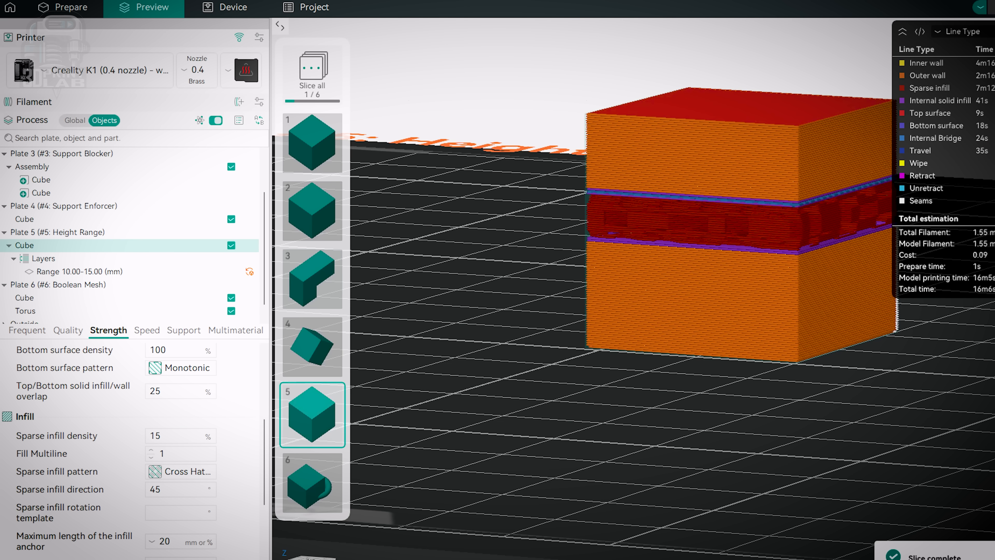
Inspect the re-sliced cube's exposed infill band from the side on the Height Range plate.
scroll(731, 474, "down", 10)
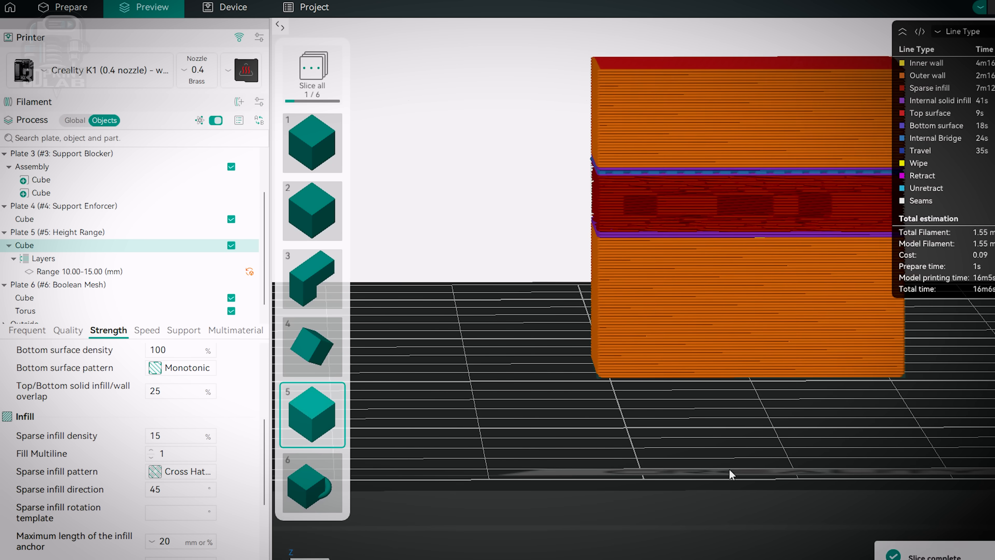
mouse_move(730, 470)
left_mouse_down()
mouse_move(764, 468)
mouse_move(749, 473)
left_mouse_up()
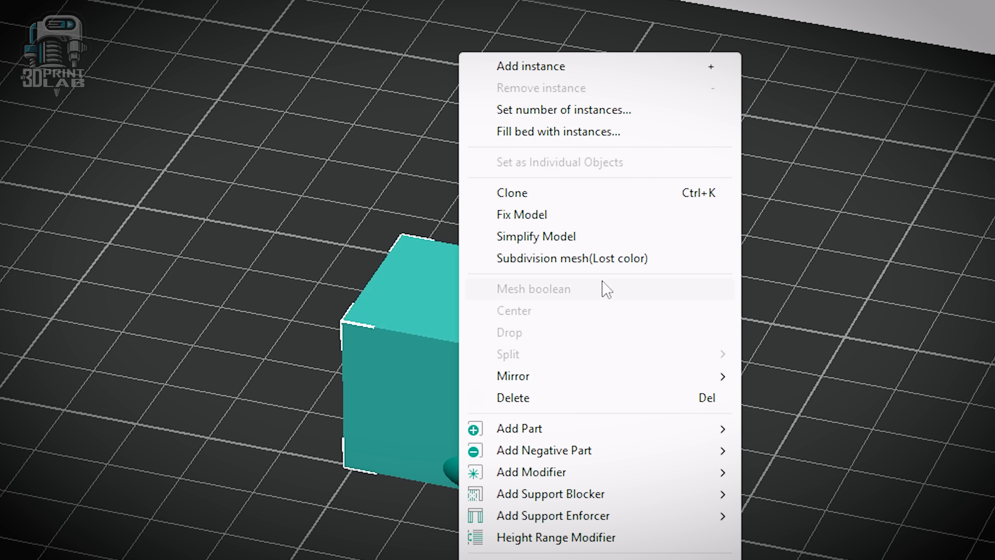
Select the cube and the torus on the Boolean Mesh plate and assemble them into one object.
left_click(412, 542)
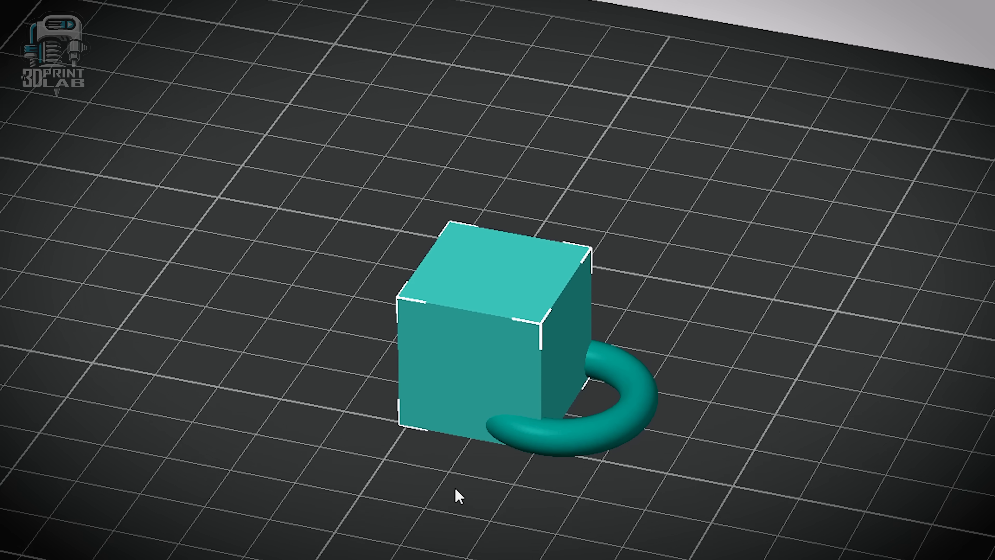
left_click_drag(630, 549, 461, 318, "shift")
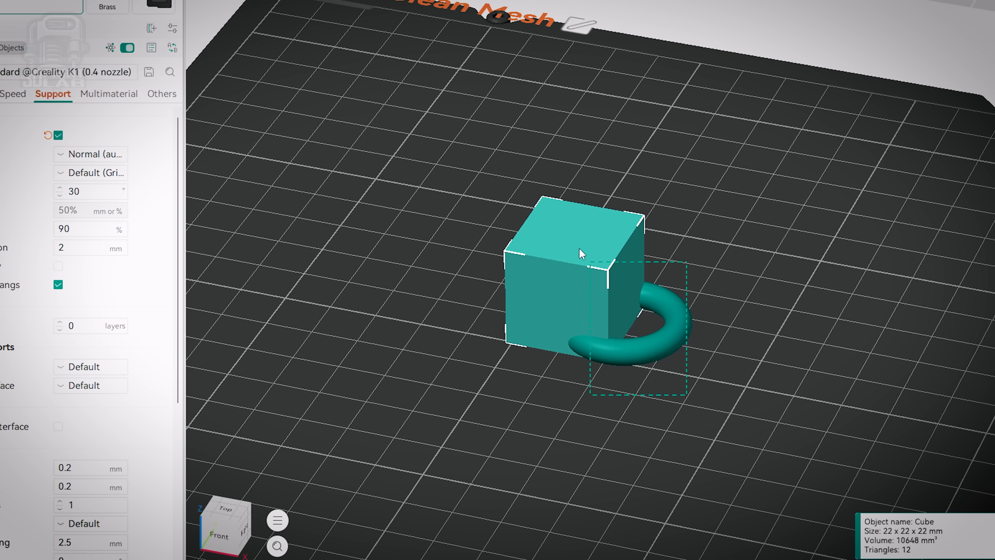
left_click_drag(582, 254, 539, 204, "shift")
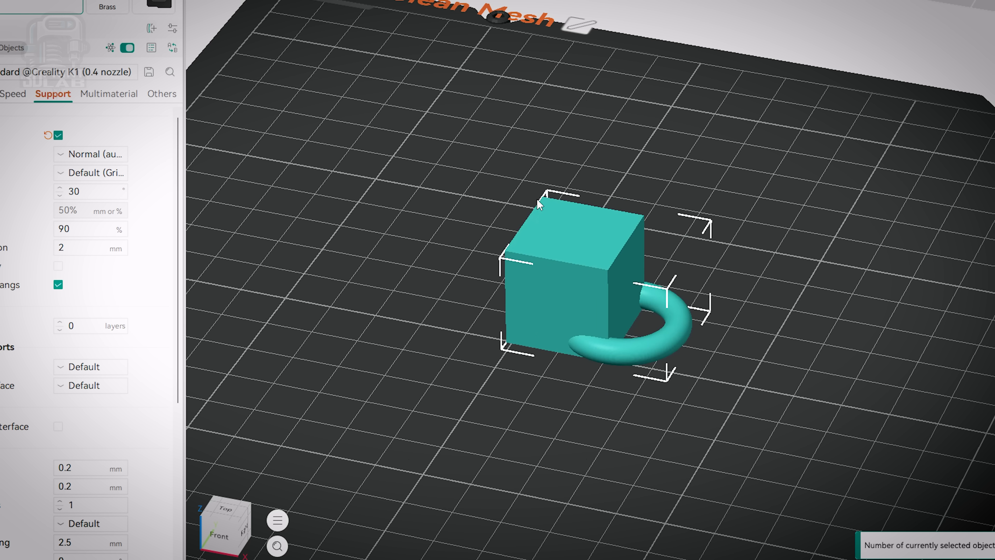
right_click(577, 256)
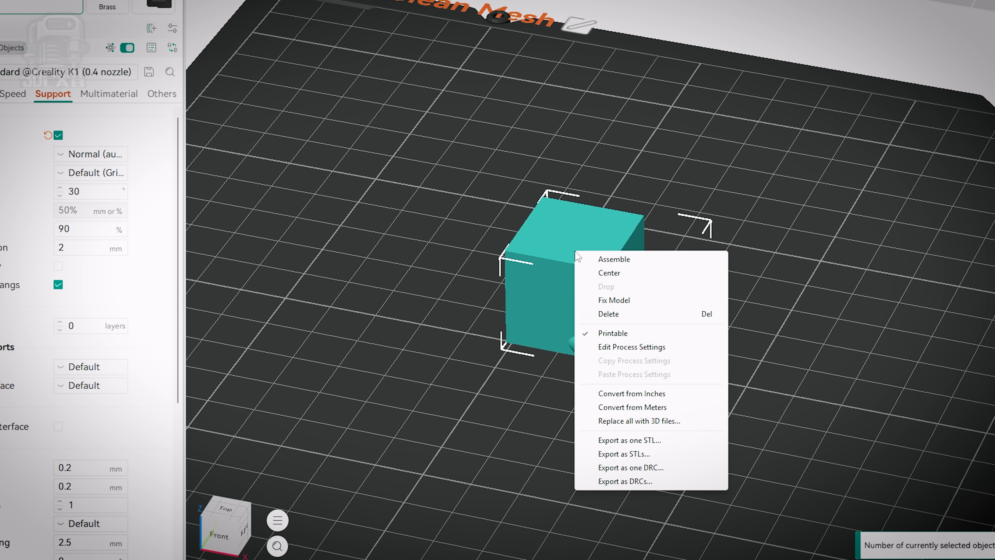
left_click(613, 260)
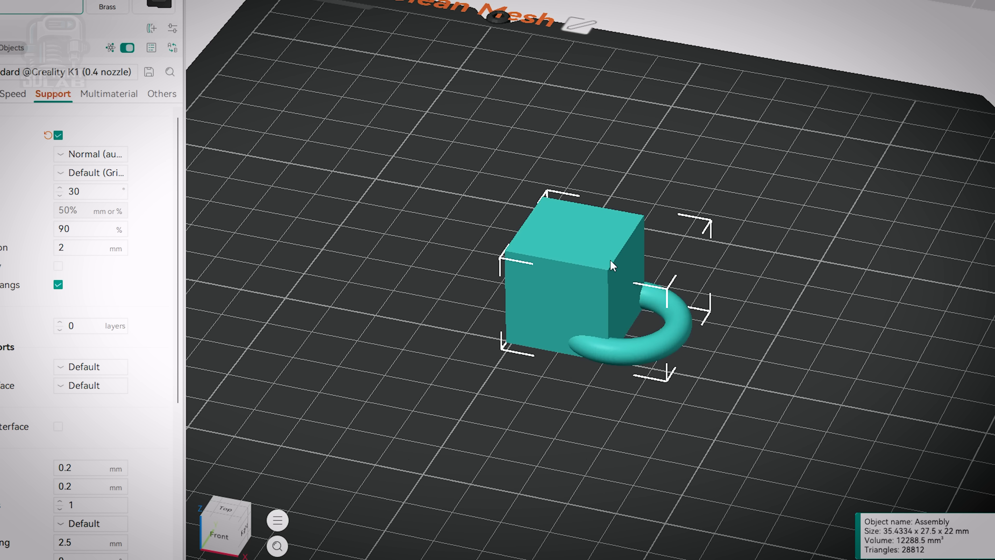
Try the Mesh boolean command directly on the assembly and show its parts in the object list.
right_click(613, 265)
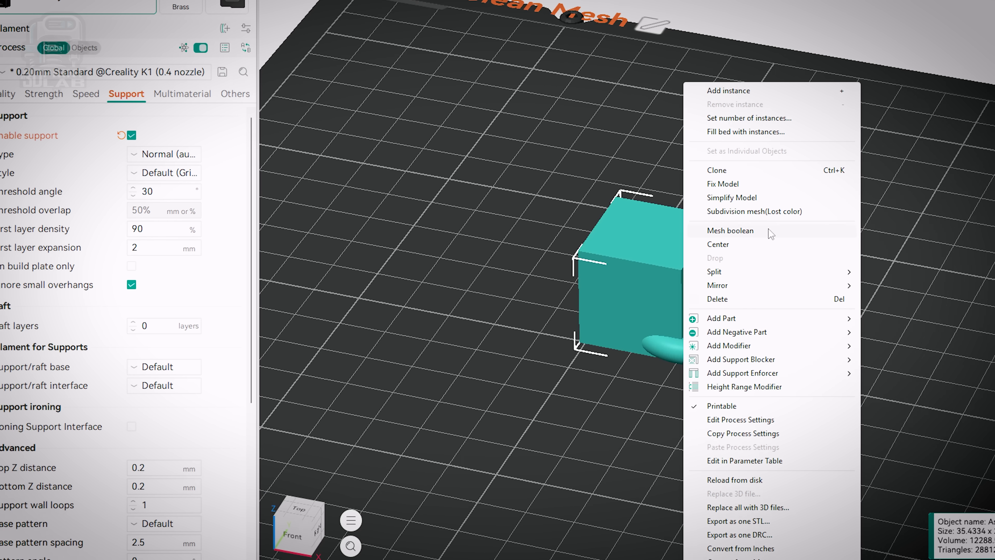
left_click(760, 231)
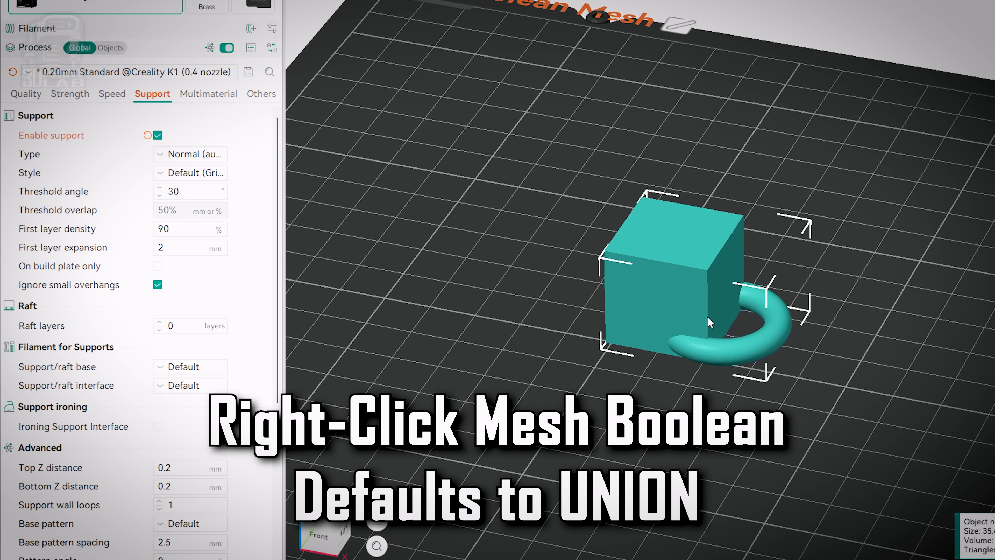
left_click(121, 49)
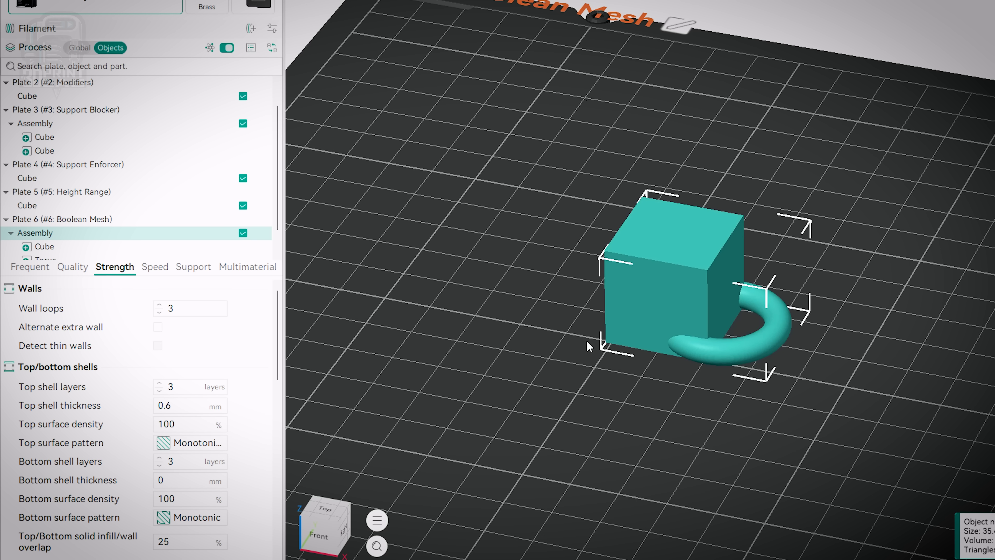
scroll(160, 225, "down", 1)
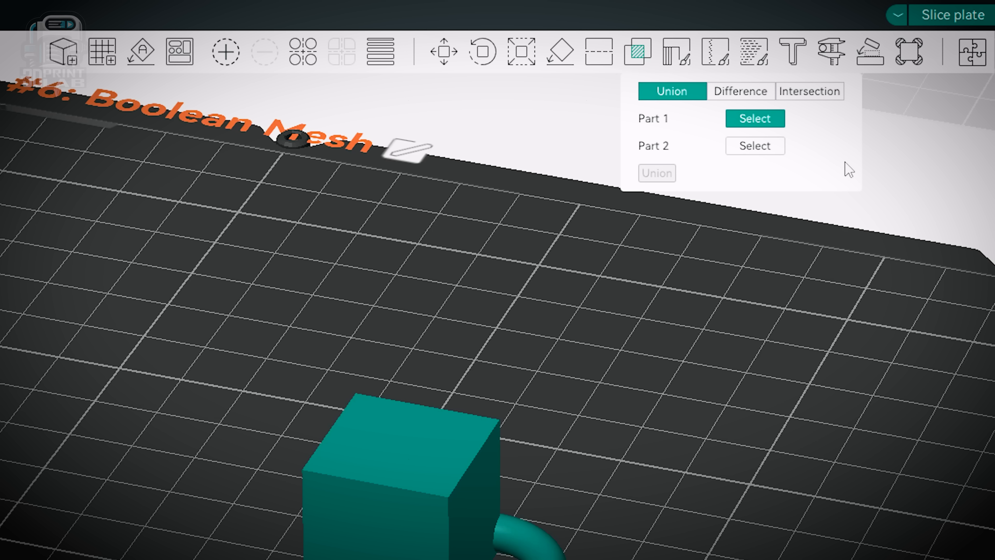
Unite the assembly's parts with Mesh Boolean, using the cube as Part 1 and the torus as Part 2.
left_click(415, 467)
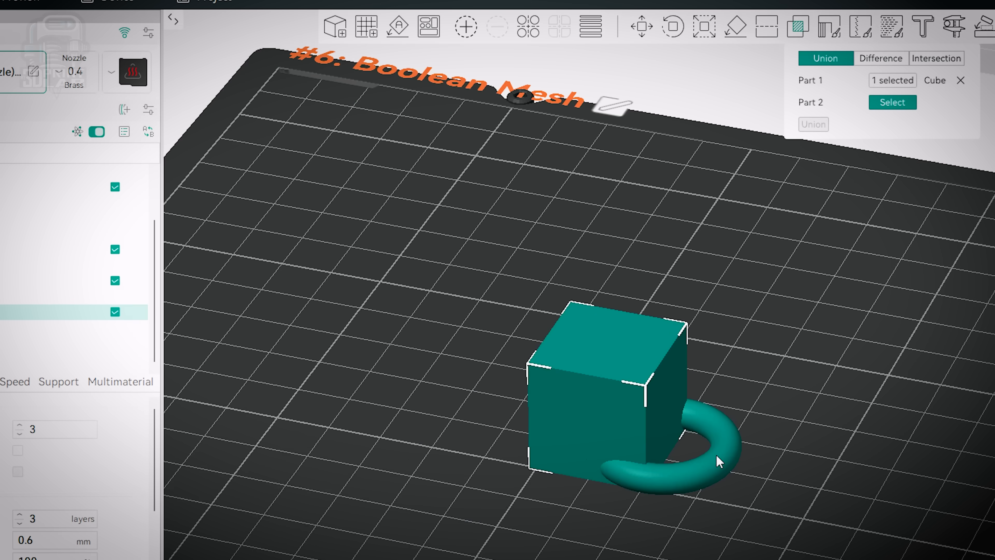
left_click(718, 461)
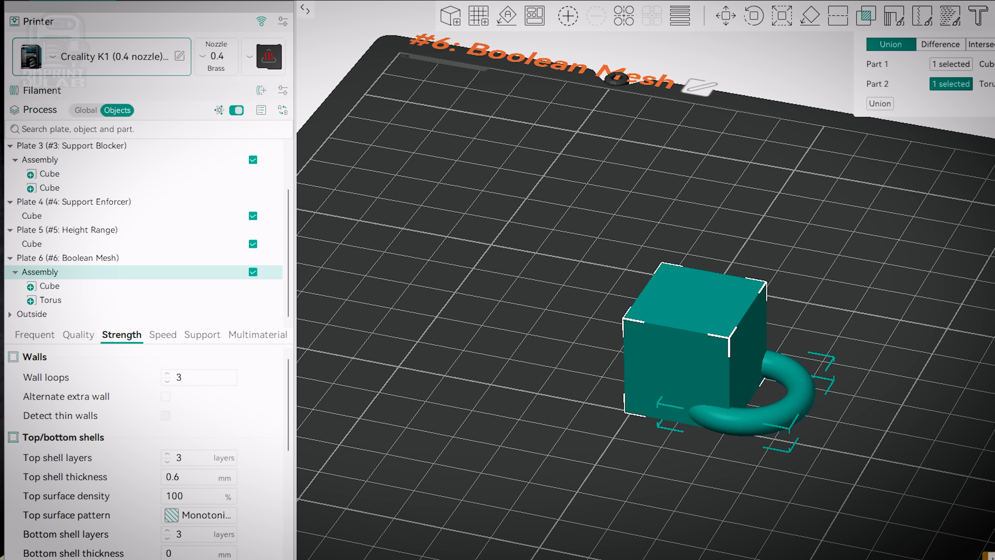
left_click(880, 104)
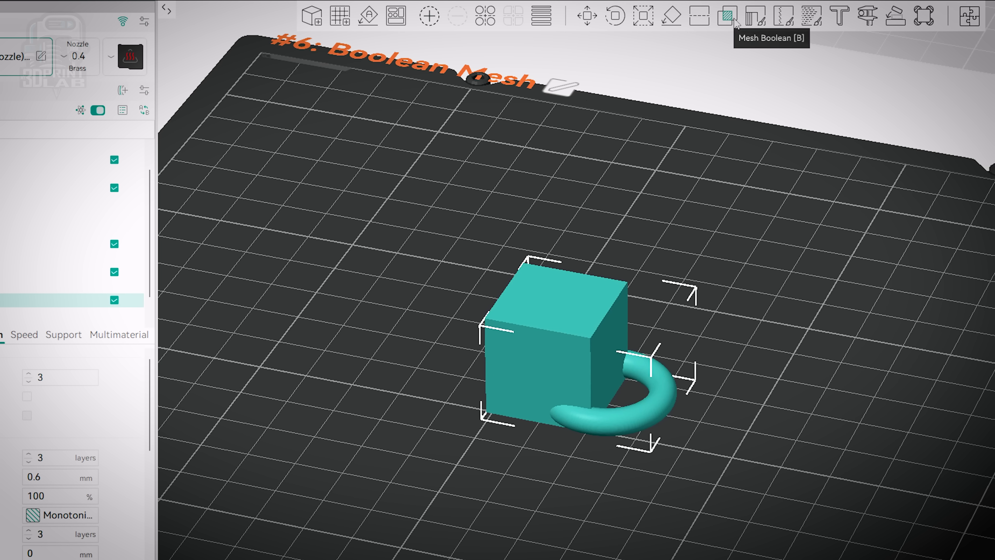
Subtract the torus from the cube with a Mesh Boolean Difference that has Delete input enabled.
left_click(735, 21)
left_click(811, 48)
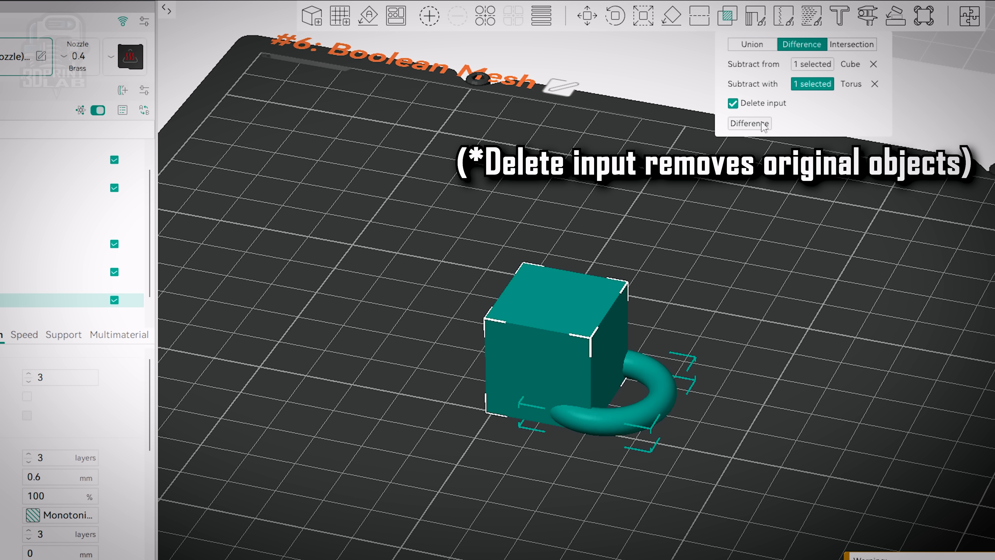
left_click(761, 123)
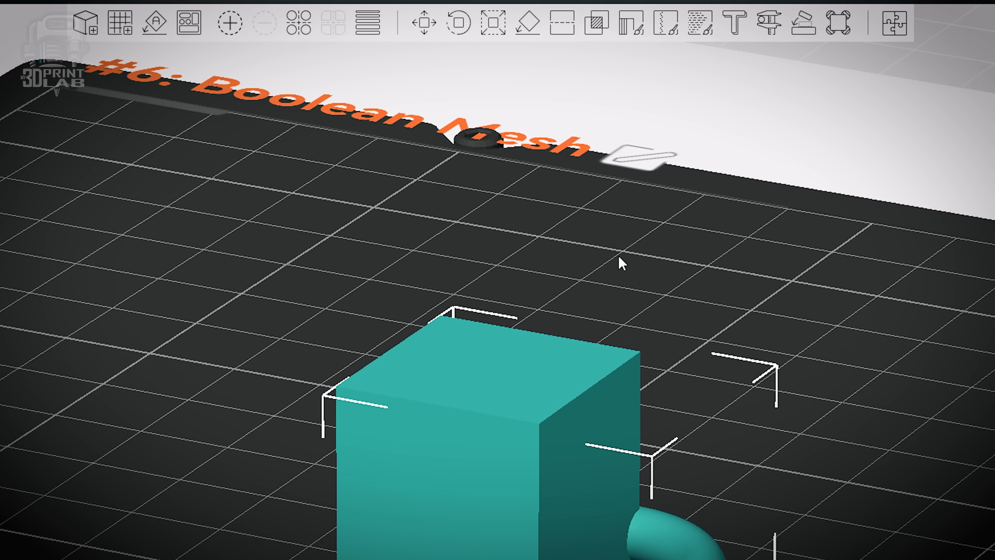
Create the Mesh Boolean Intersection of the cube and the torus with Delete input enabled, and inspect the resulting shape.
left_click(599, 19)
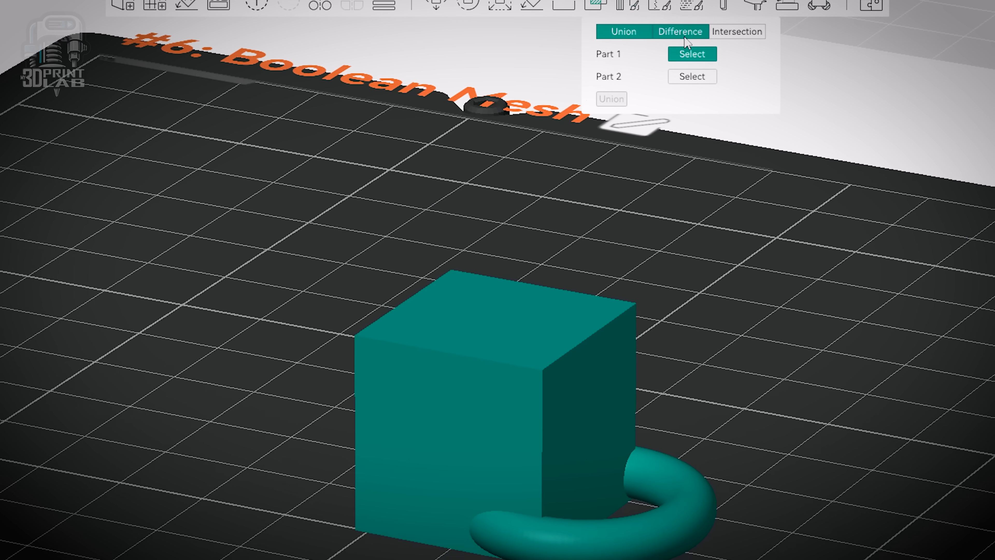
left_click(740, 26)
left_click(577, 382)
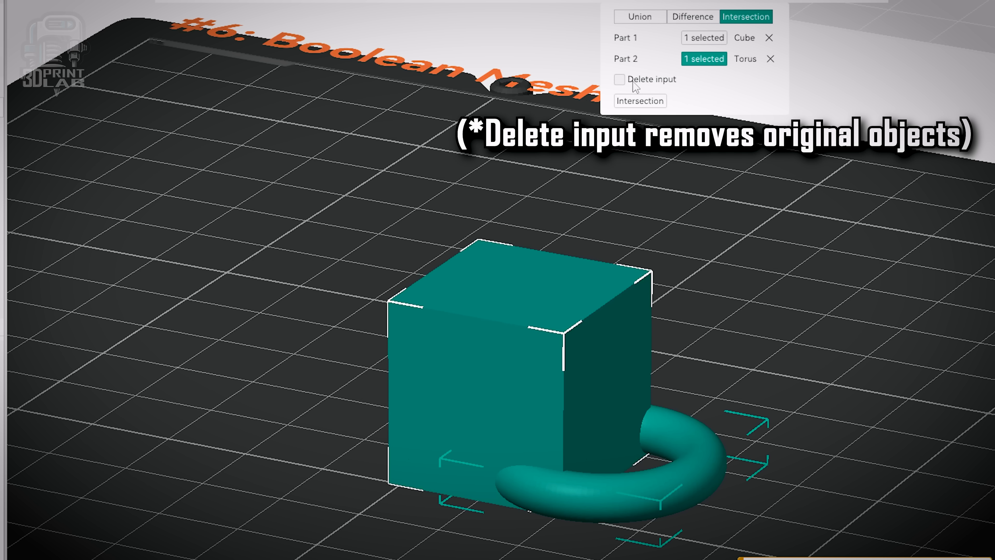
left_click(643, 102)
left_click_drag(627, 478, 622, 498)
scroll(623, 487, "down", 3)
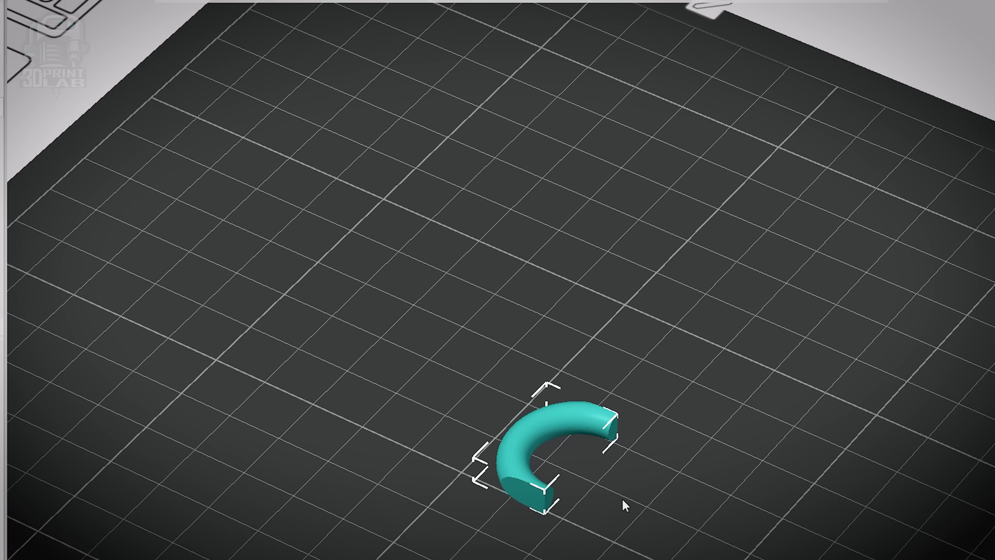